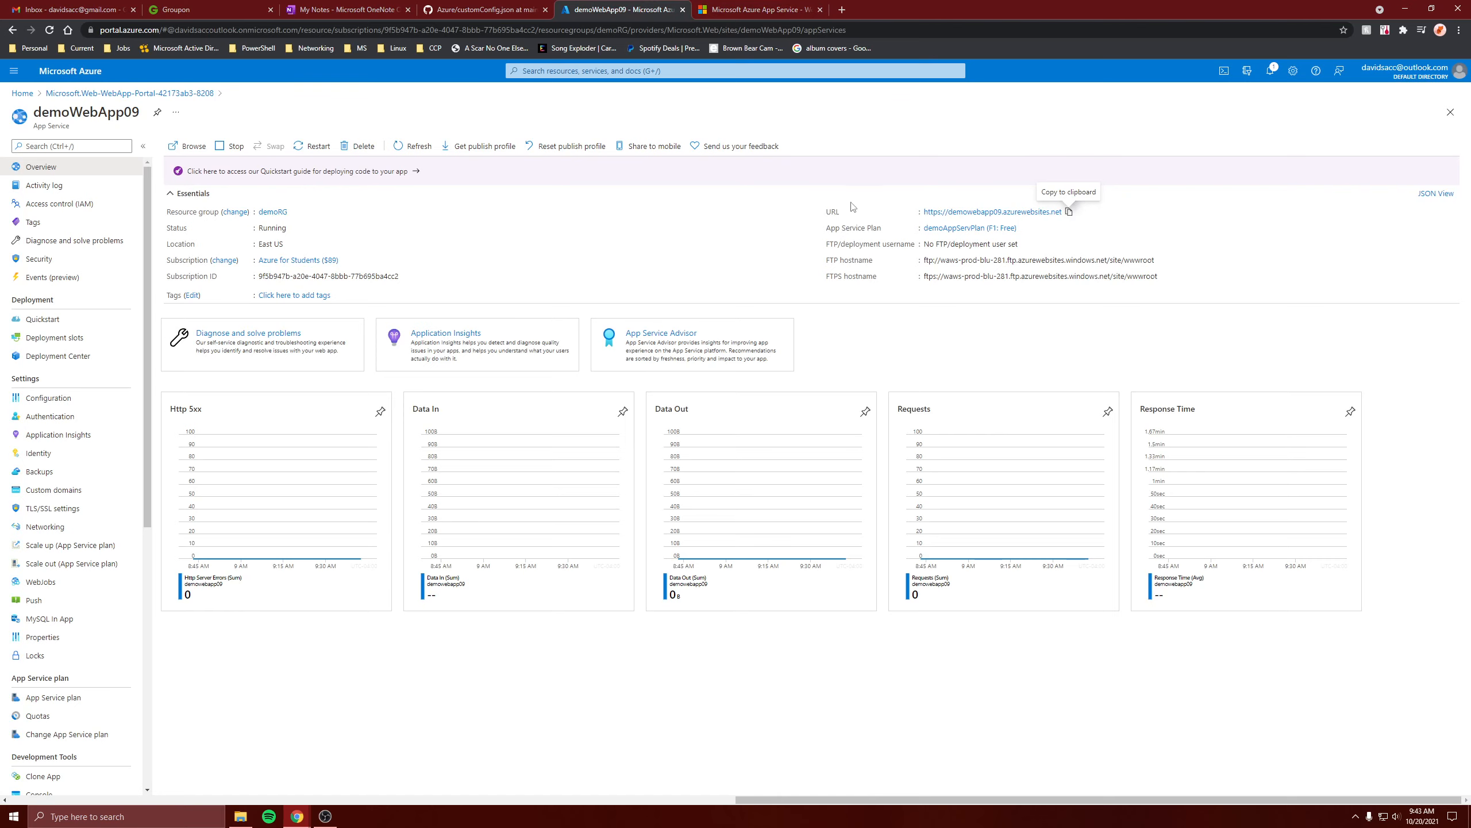
# Upgrade the App Service plan of demoWebApp09 to the production S1 tier and reload its deployment slots list
pyautogui.click(58, 345)
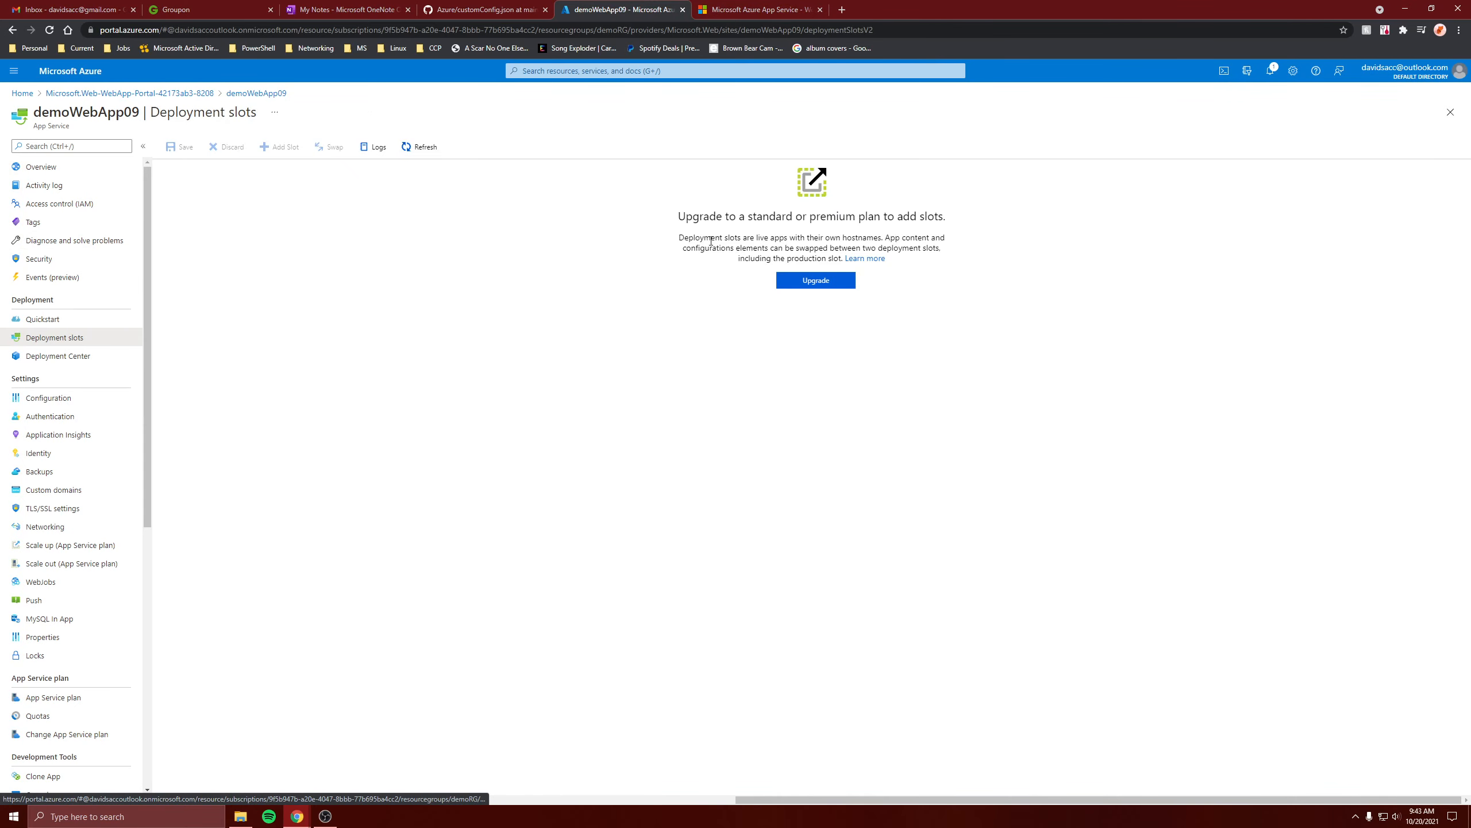
pyautogui.click(41, 166)
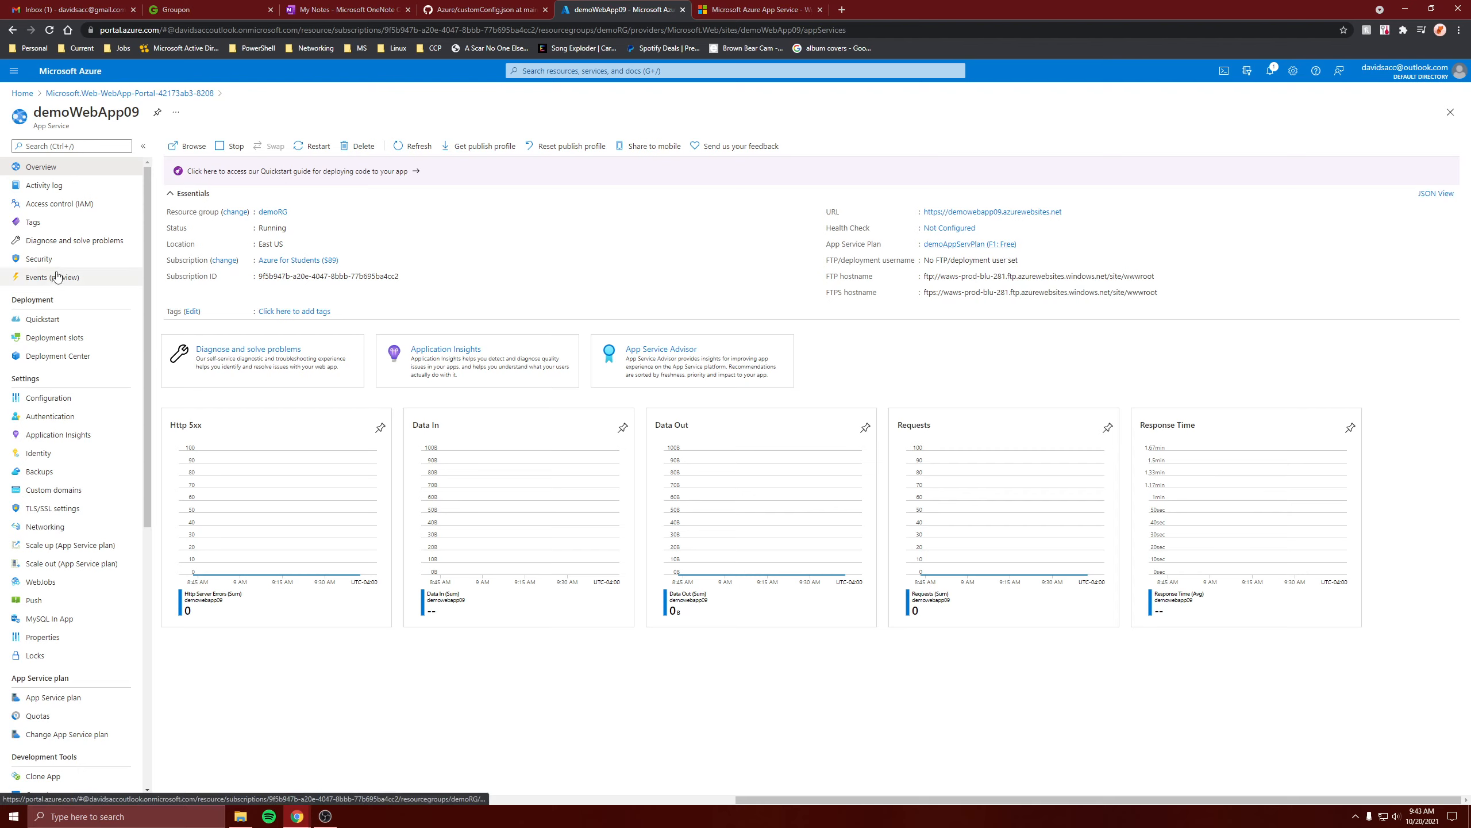
pyautogui.click(45, 547)
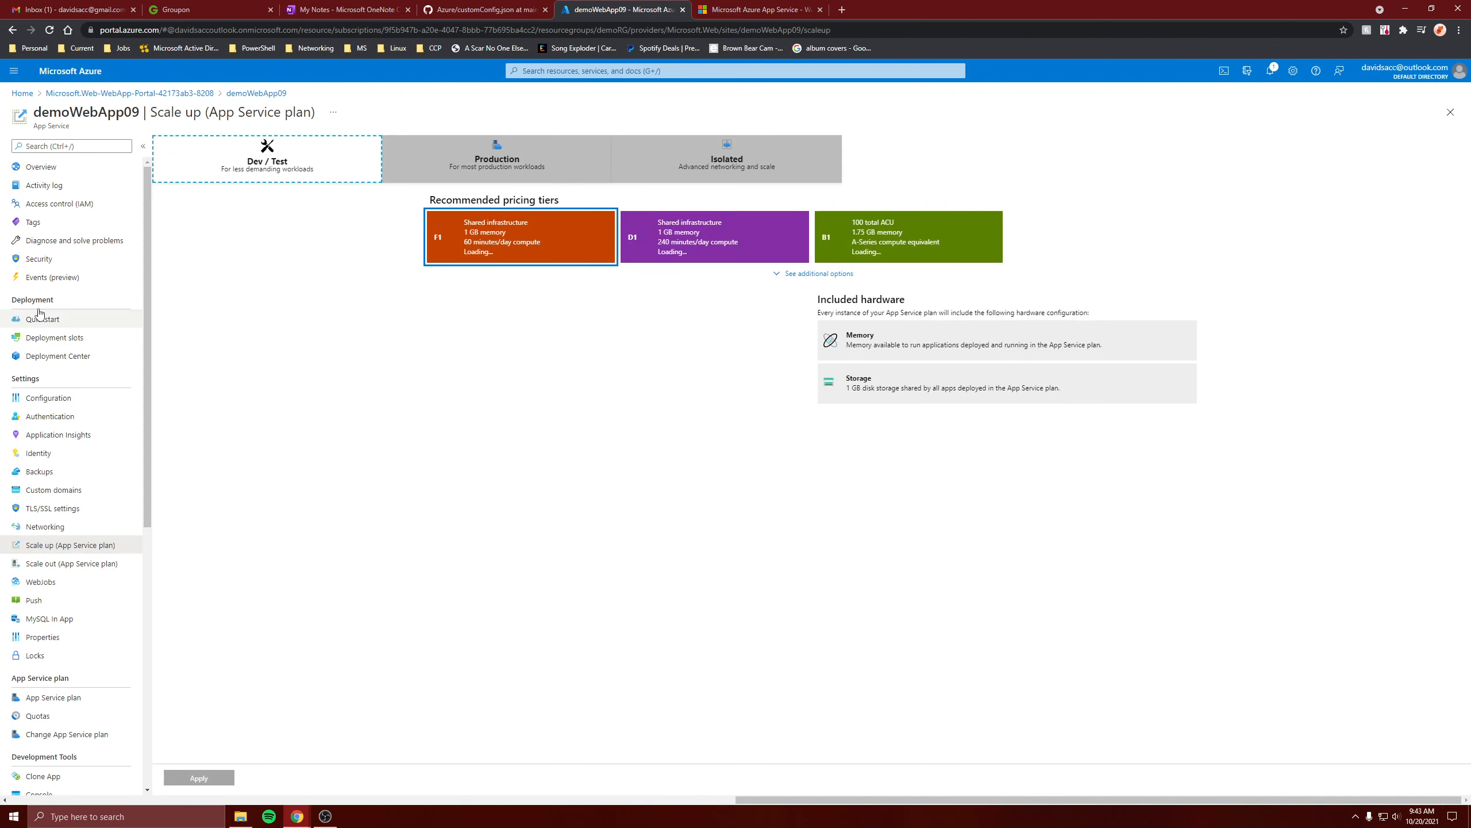
pyautogui.click(48, 339)
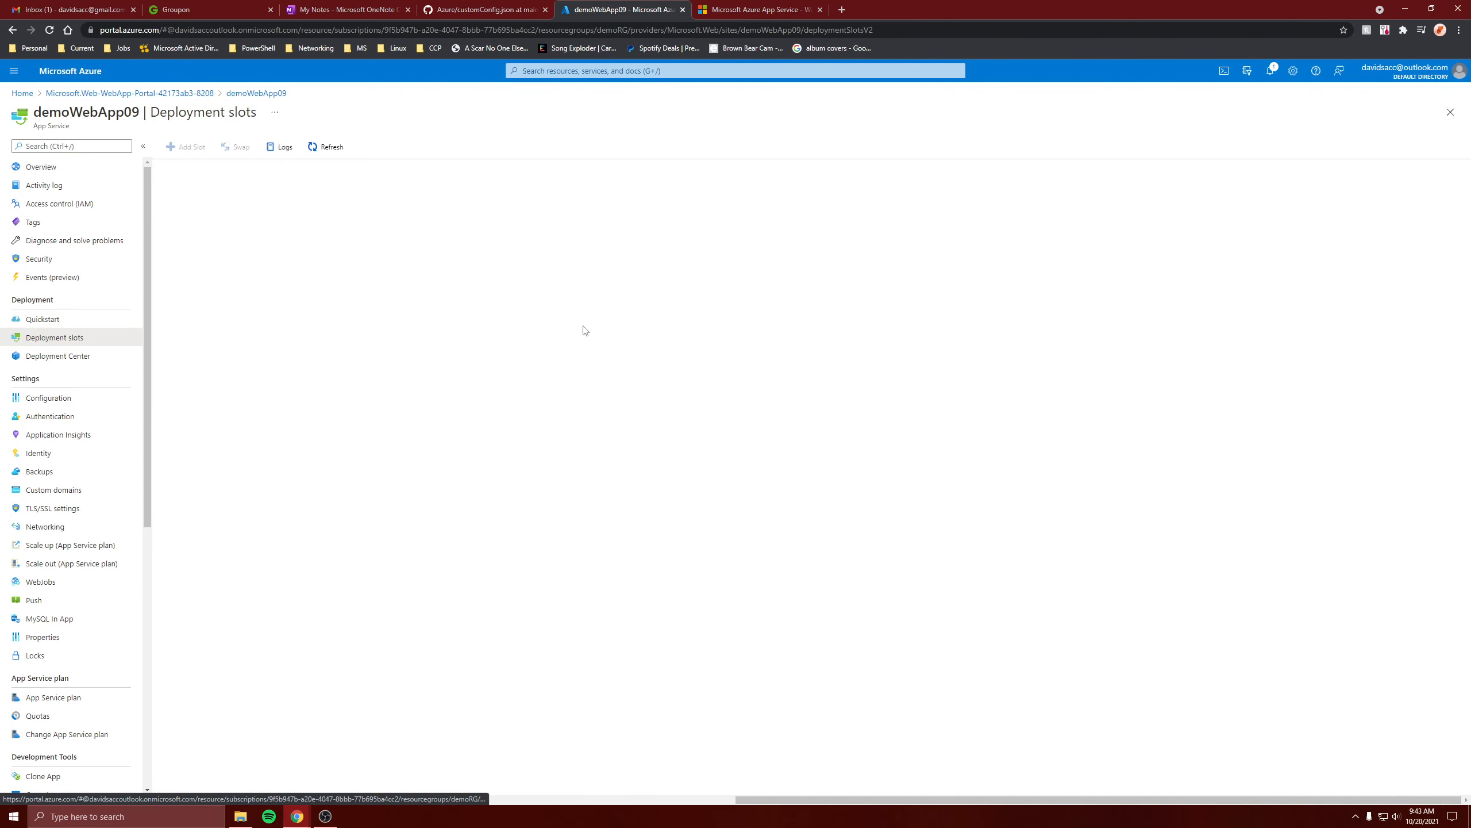
pyautogui.click(818, 281)
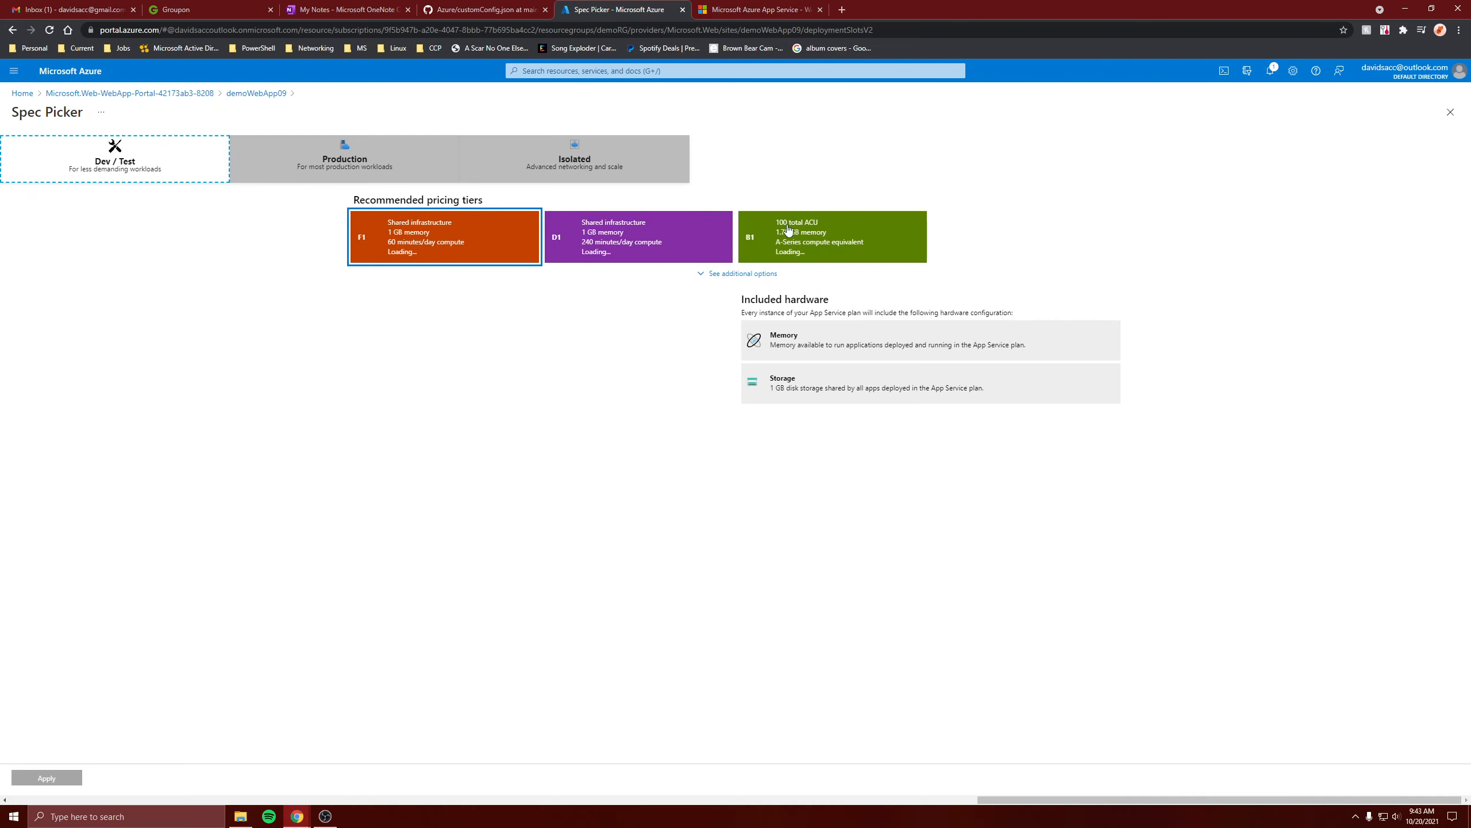
pyautogui.click(346, 181)
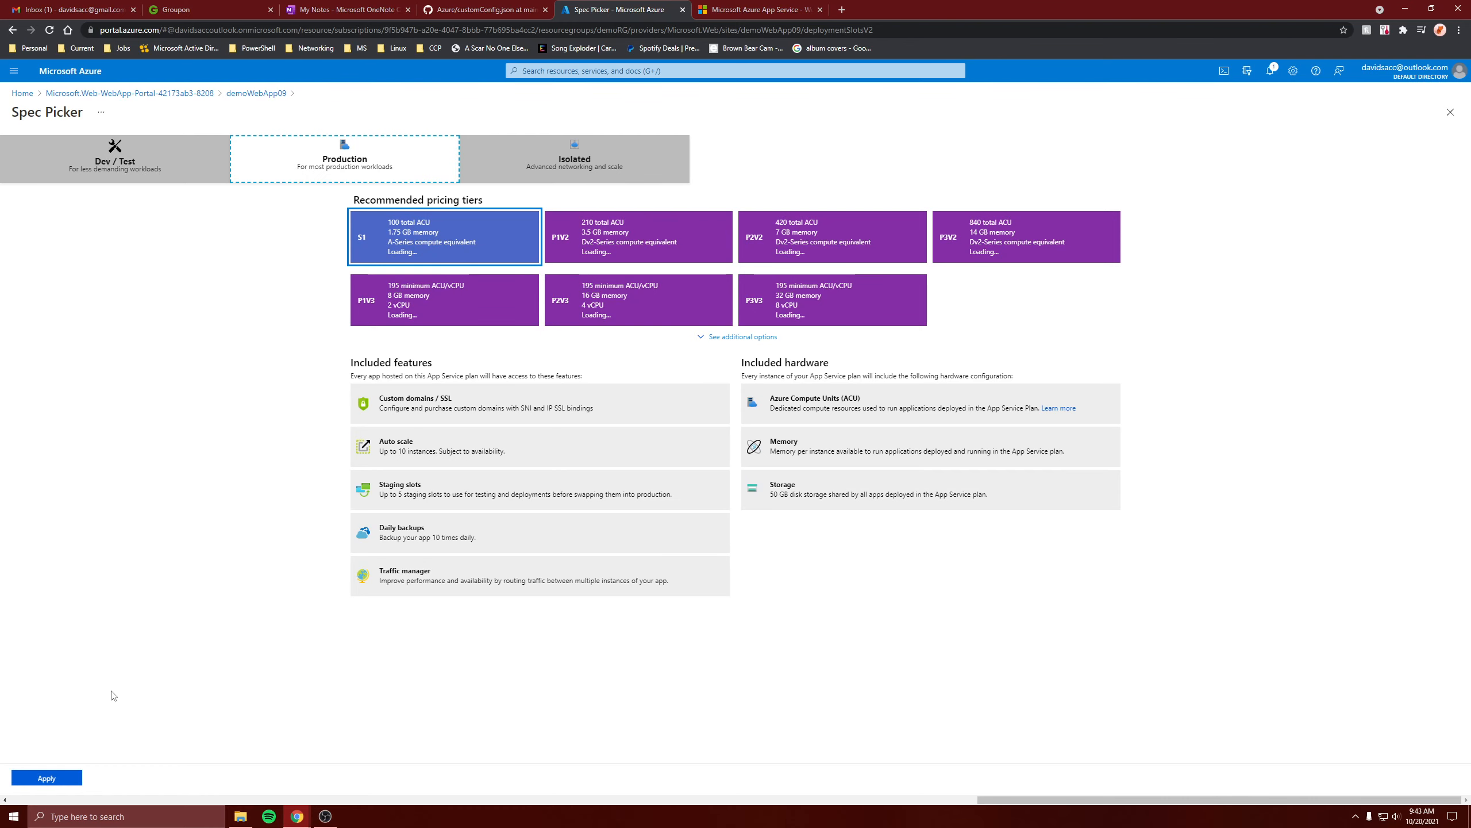
pyautogui.click(46, 777)
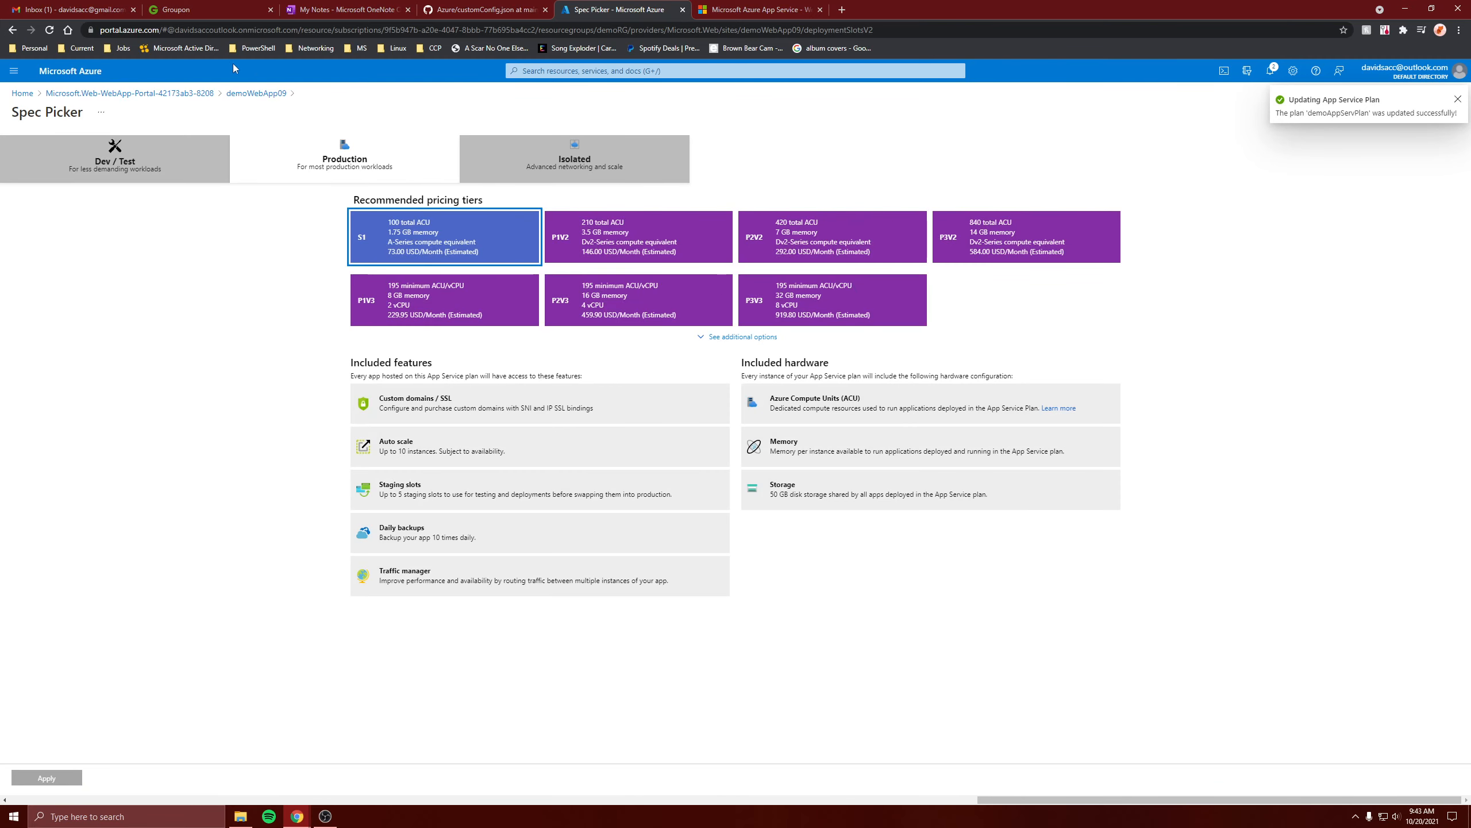
pyautogui.click(232, 93)
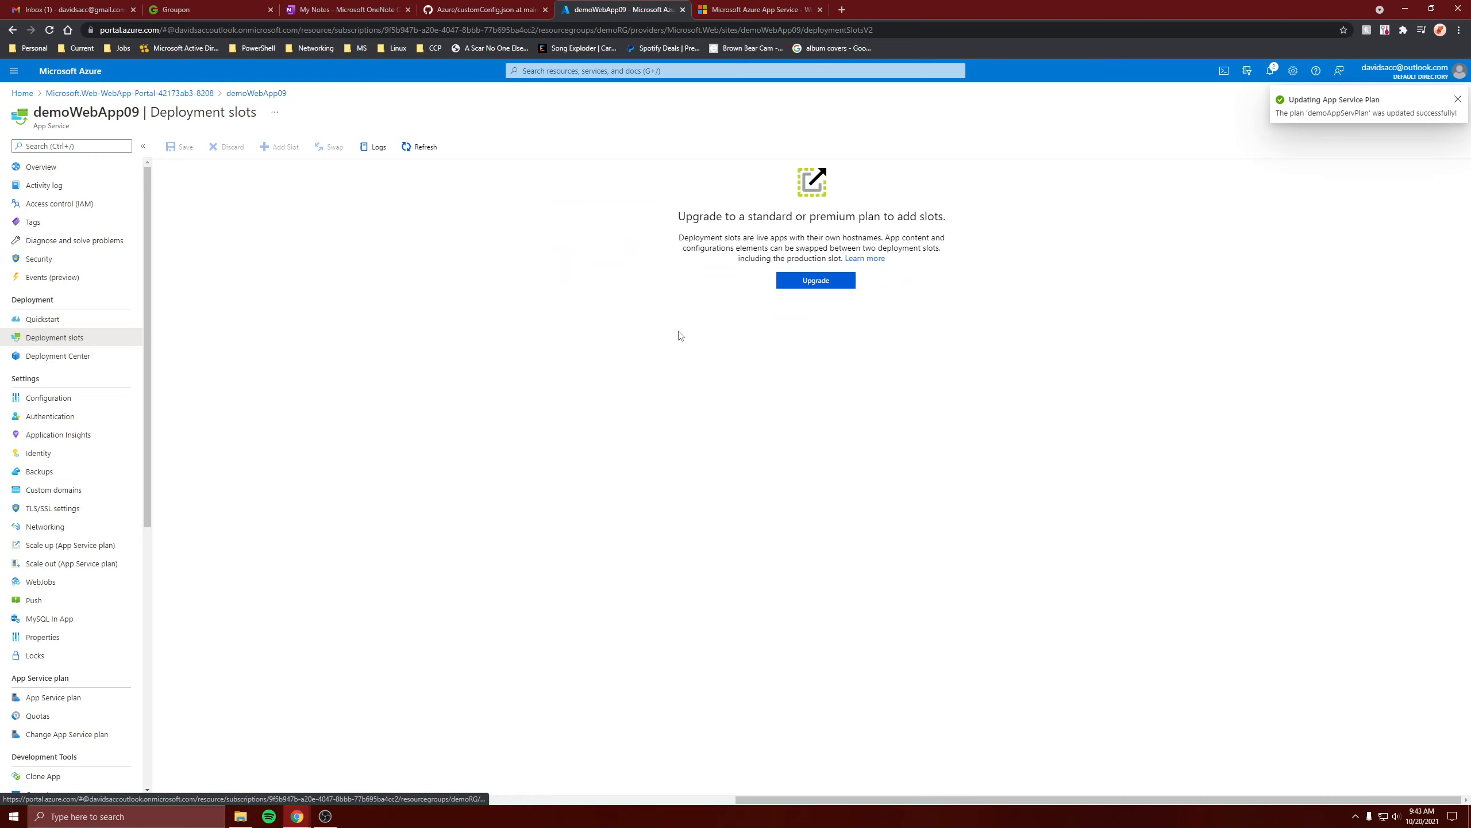
pyautogui.click(422, 148)
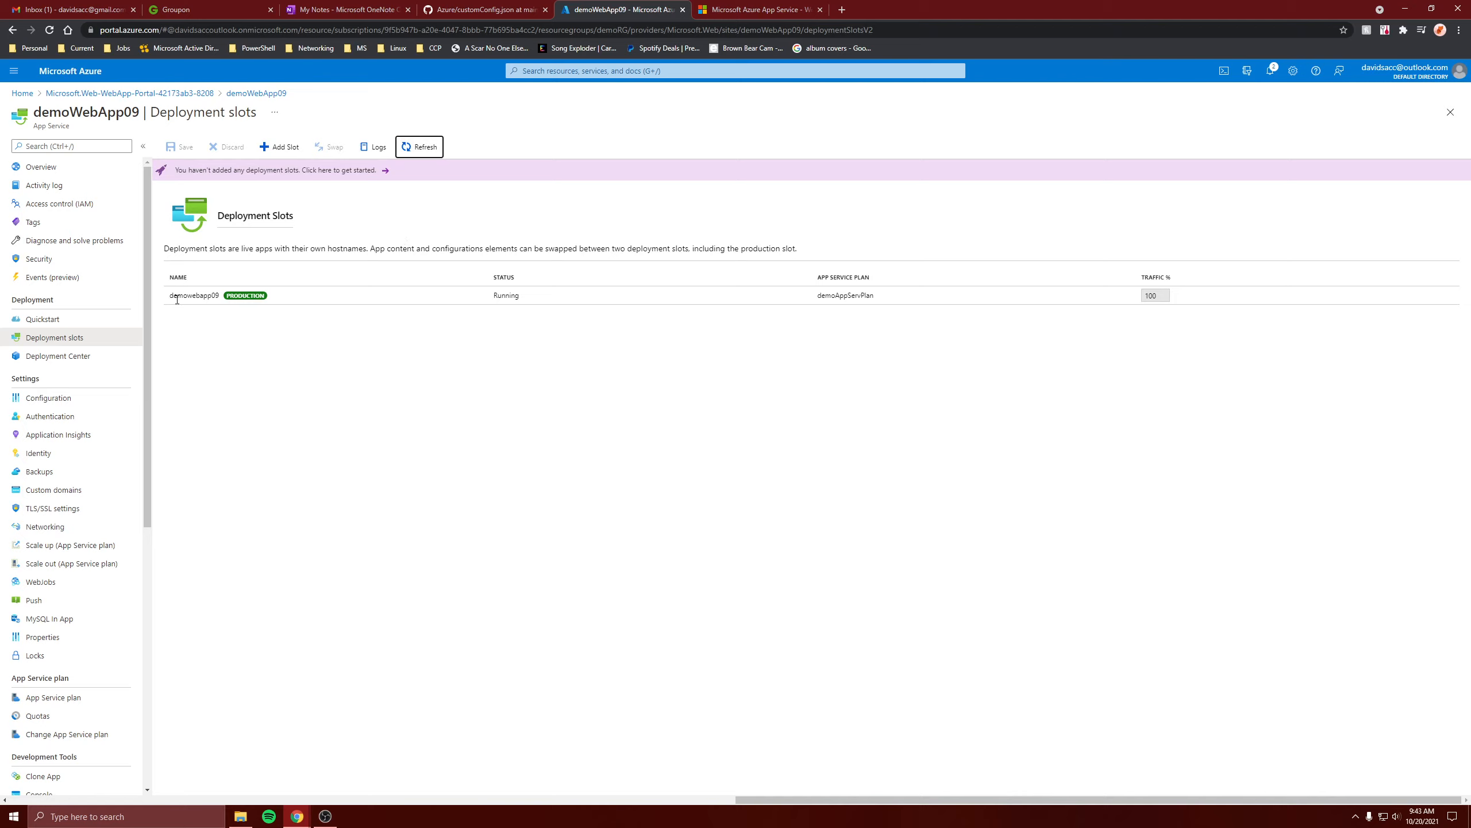
# Add a deployment slot named staging to demoWebApp09 without cloning settings
pyautogui.moveTo(173, 298); pyautogui.dragTo(308, 303)
pyautogui.click(289, 349)
pyautogui.moveTo(218, 297); pyautogui.dragTo(175, 297)
pyautogui.click(196, 334)
pyautogui.click(298, 149)
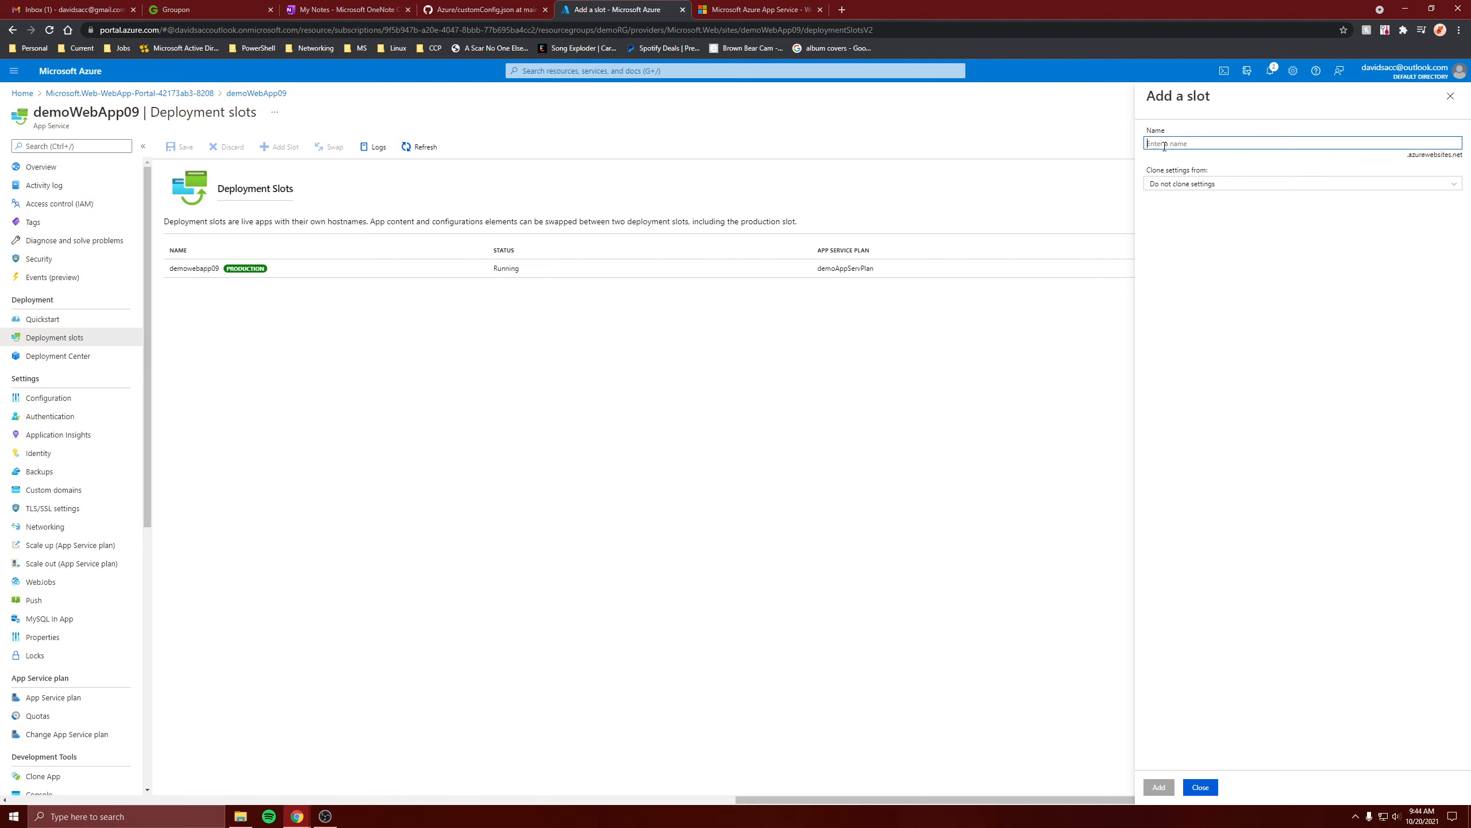
pyautogui.write('staging')
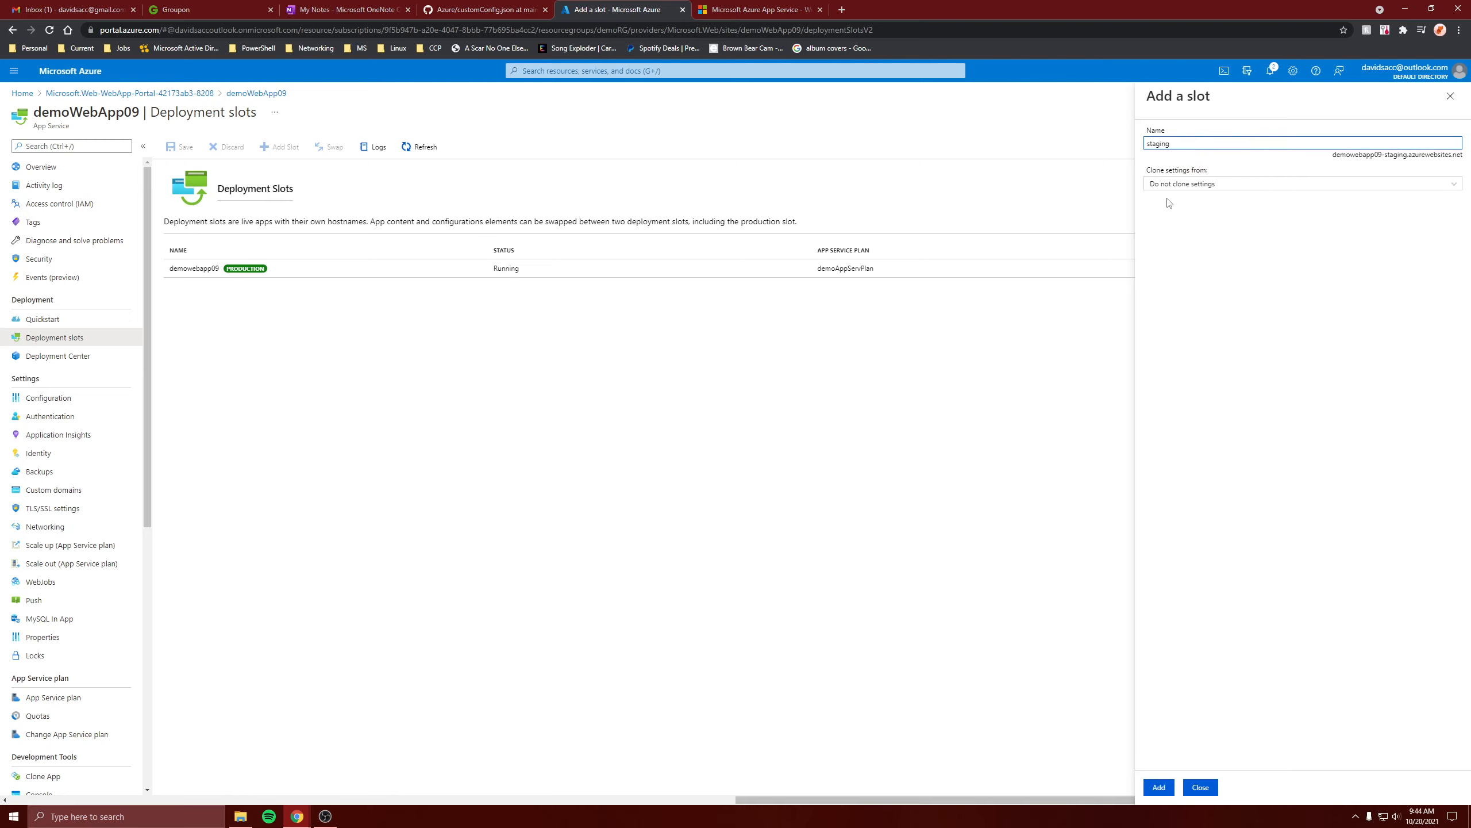
pyautogui.click(1170, 184)
pyautogui.click(1176, 196)
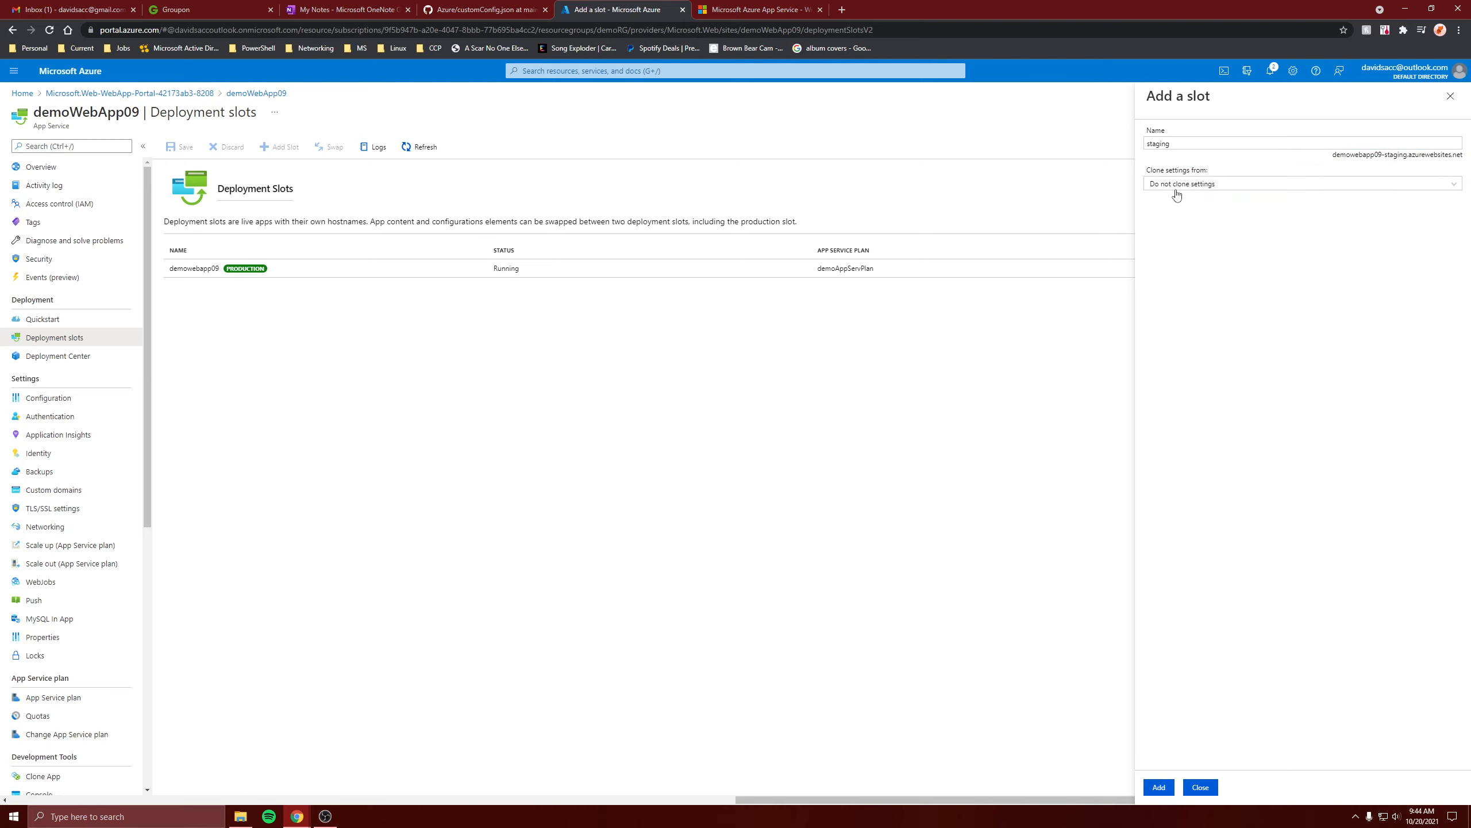
pyautogui.click(1160, 787)
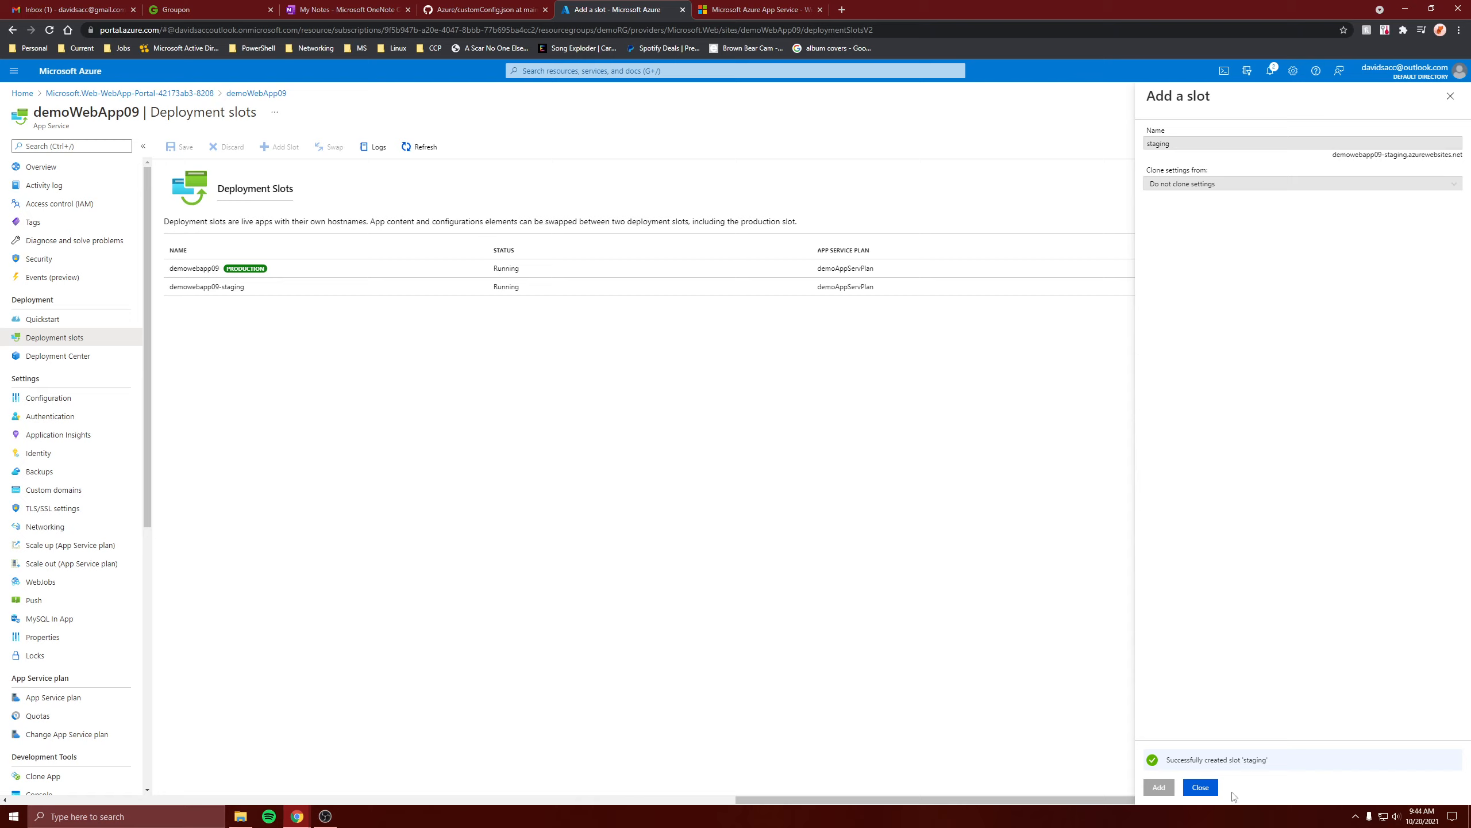
pyautogui.click(1200, 787)
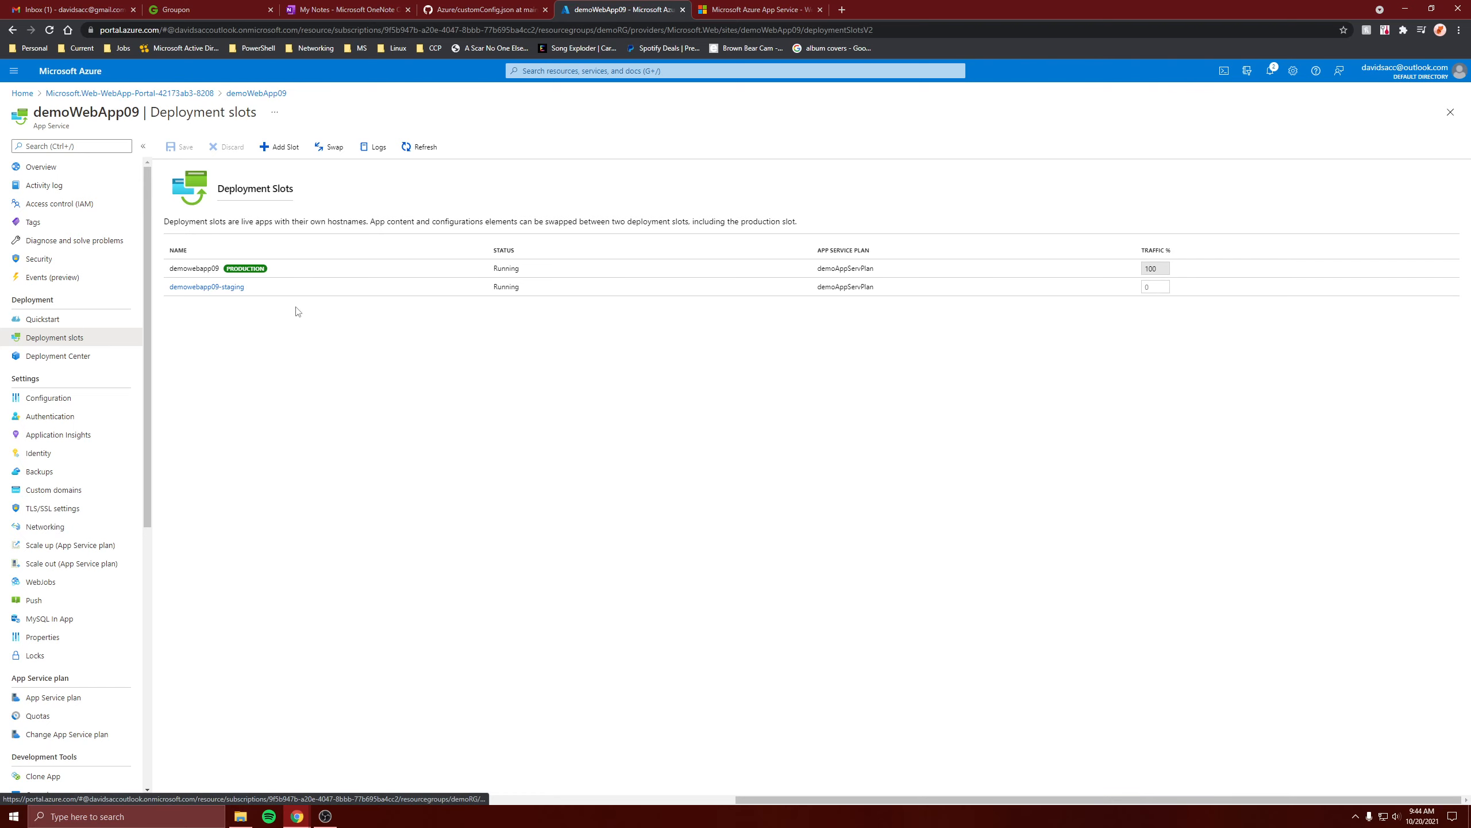
# Open the staging slot's overview, copy its URL, and load the staging site in a new browser tab
pyautogui.click(228, 290)
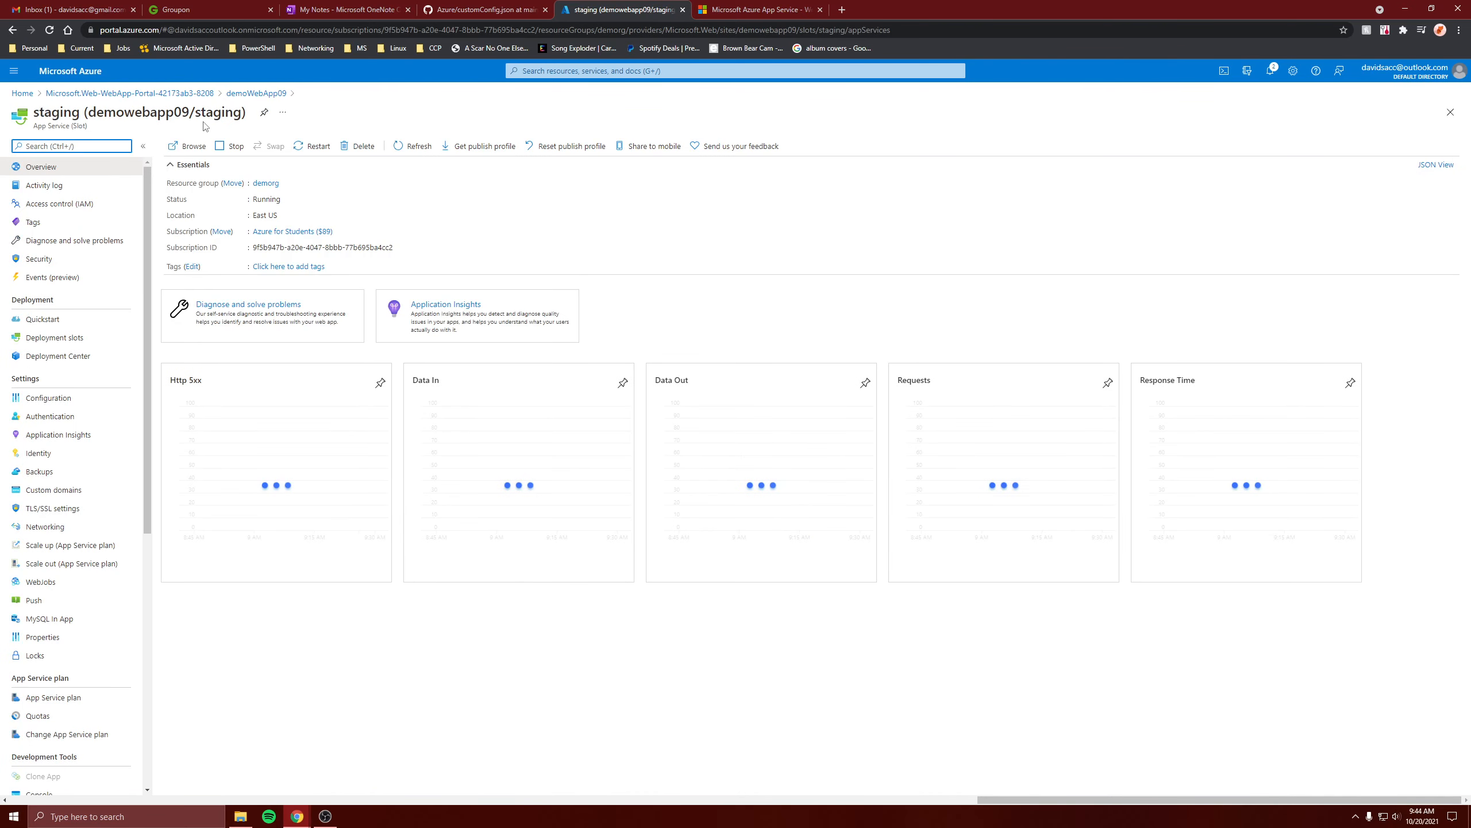
pyautogui.click(751, 16)
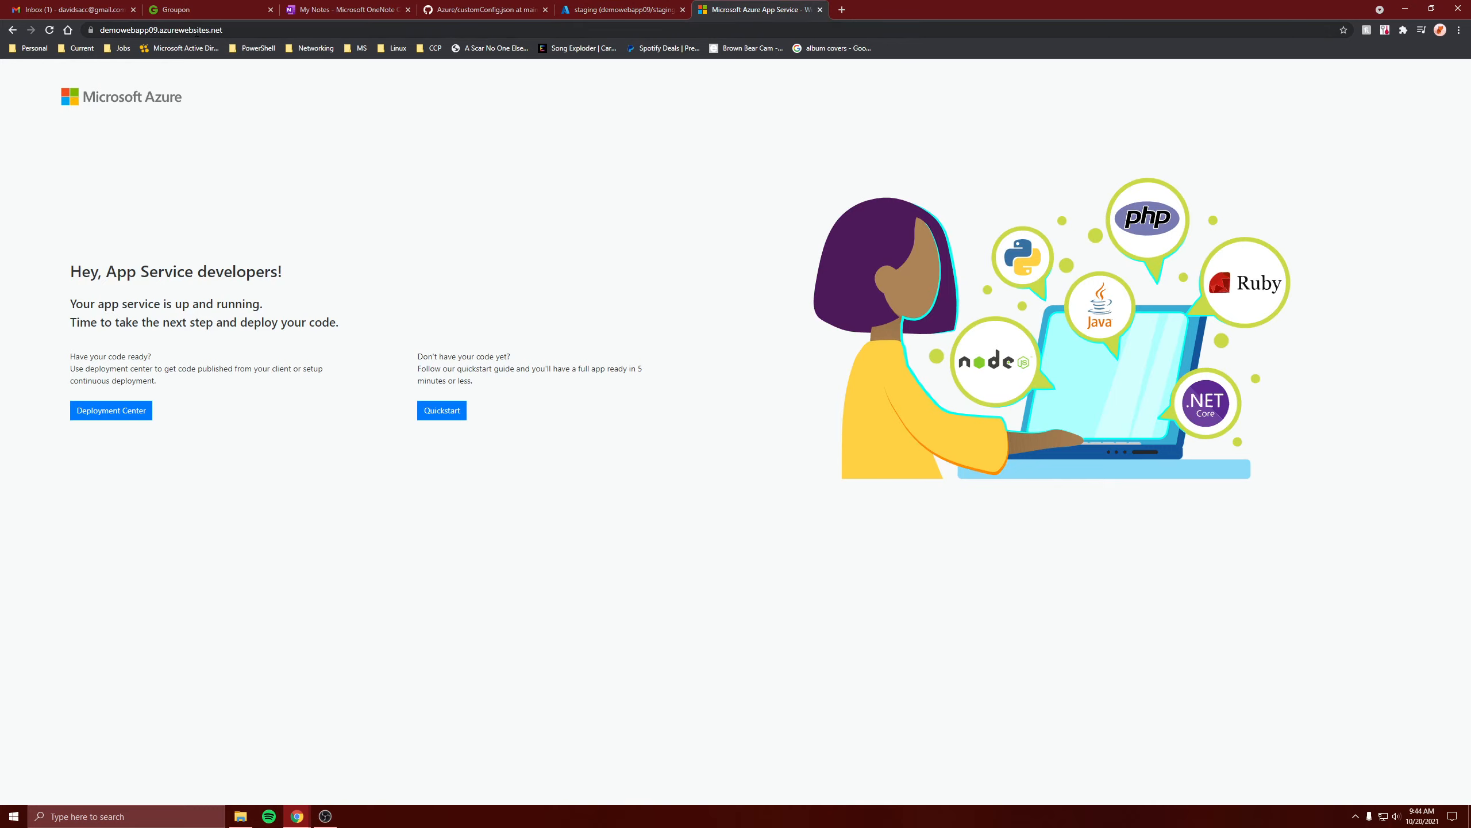
pyautogui.click(620, 10)
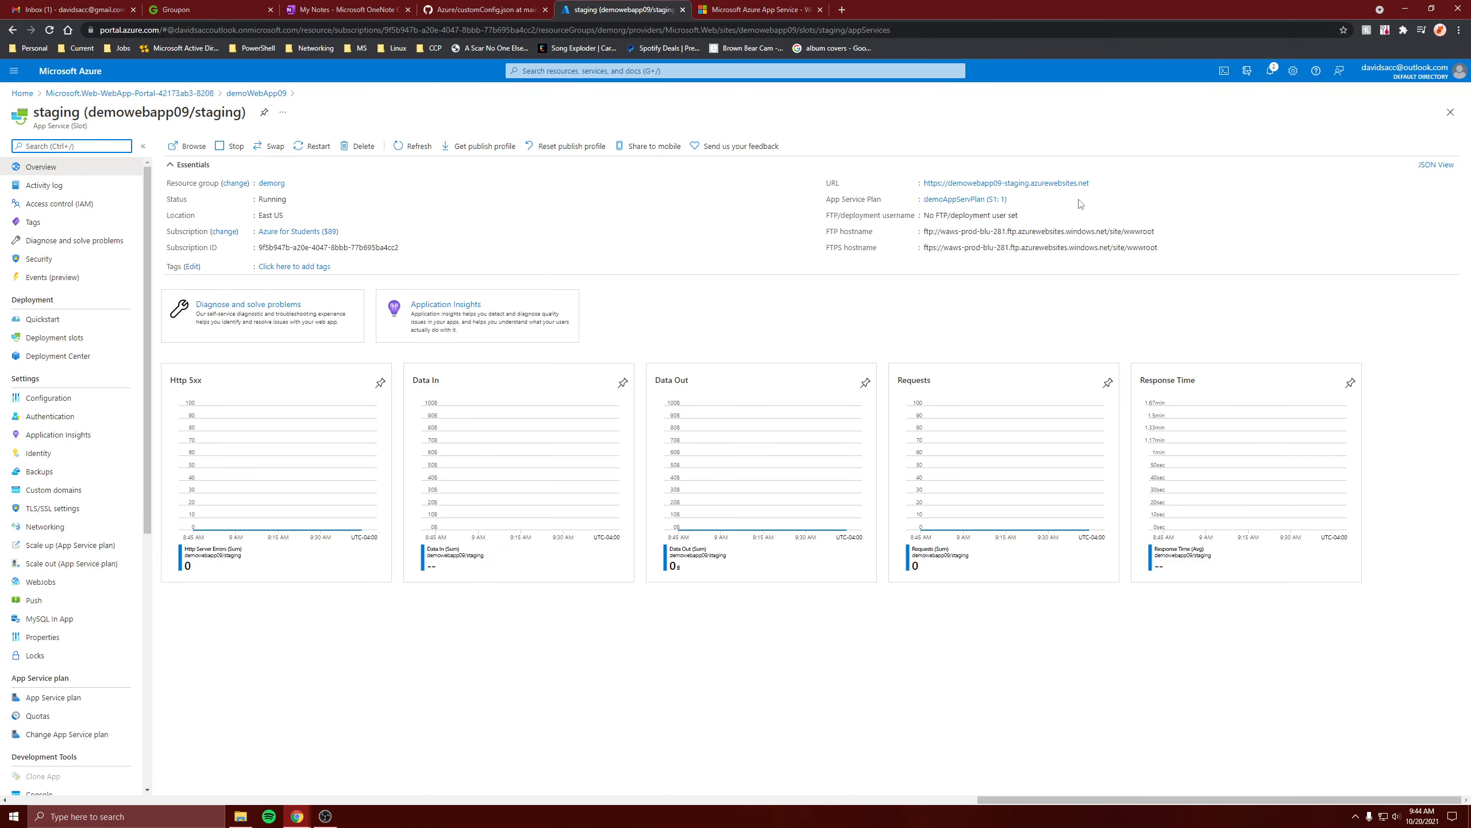
pyautogui.click(1096, 184)
pyautogui.click(842, 9)
pyautogui.hotkey('ctrl', 'v')
pyautogui.press('Return')
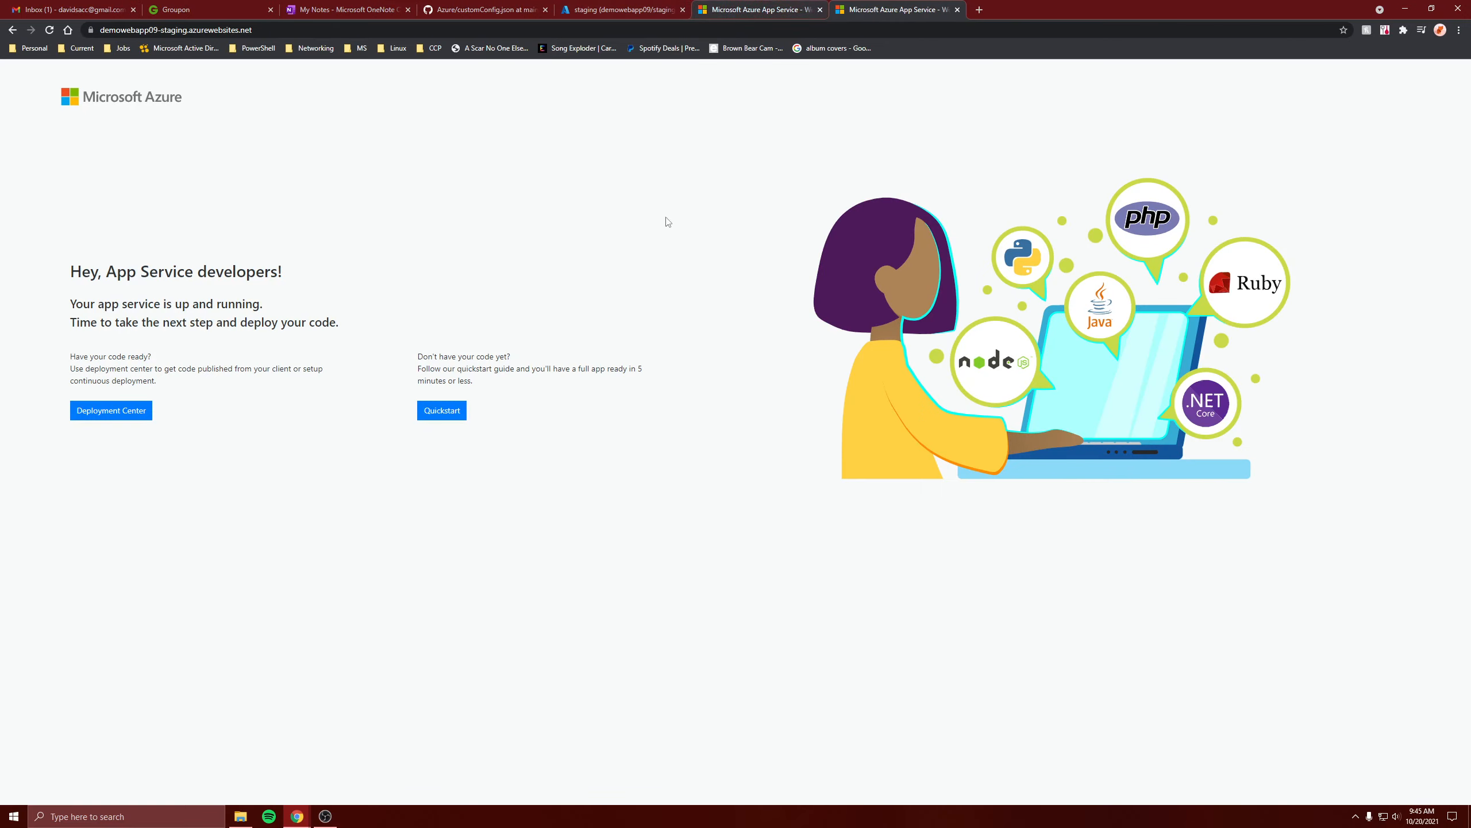
pyautogui.moveTo(69, 298); pyautogui.dragTo(339, 340)
pyautogui.click(344, 203)
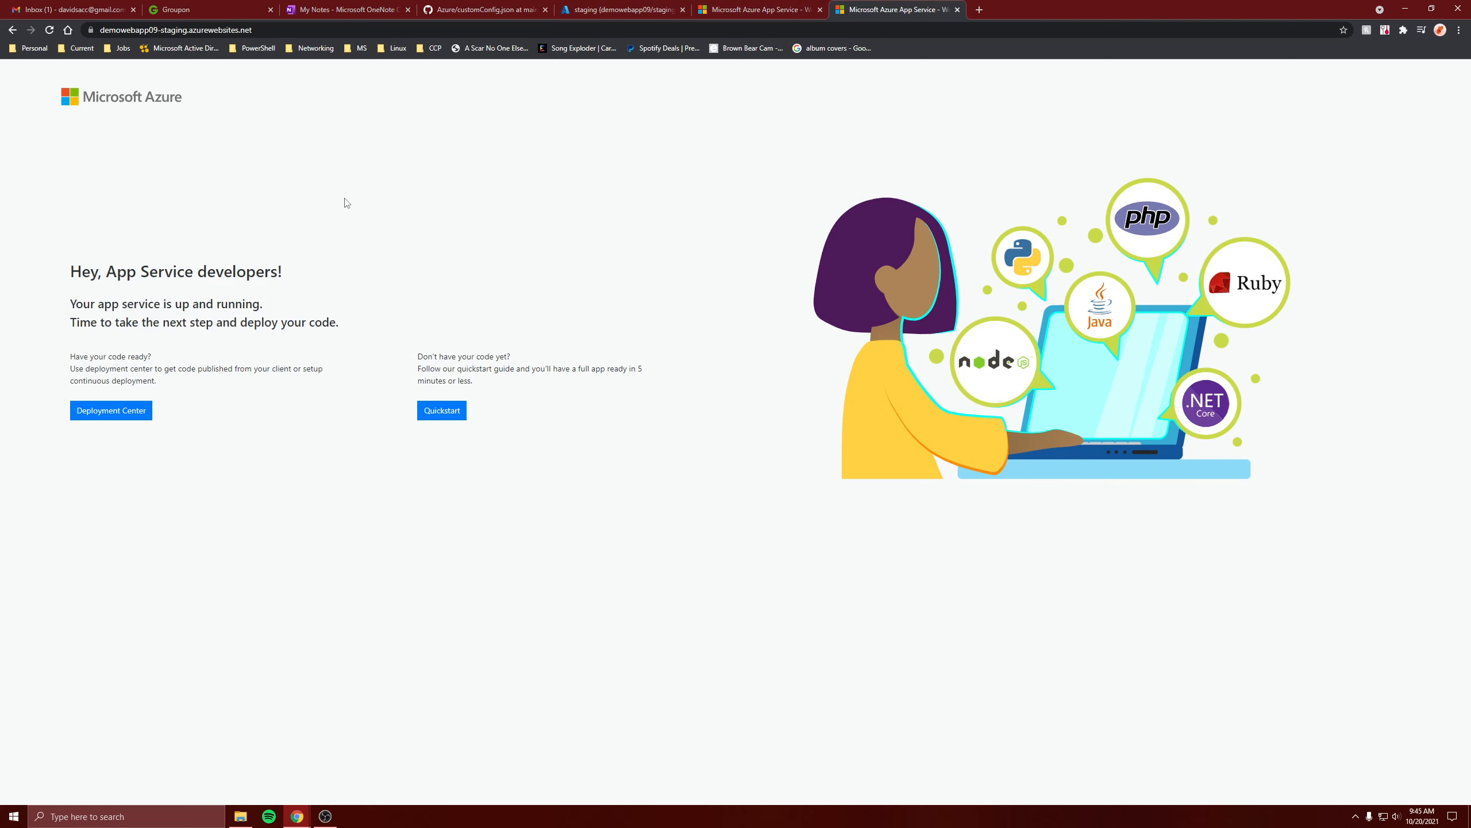
# Return to demoWebApp09's deployment slots, enter 5 percent traffic for the staging slot, and discard the change
pyautogui.click(668, 11)
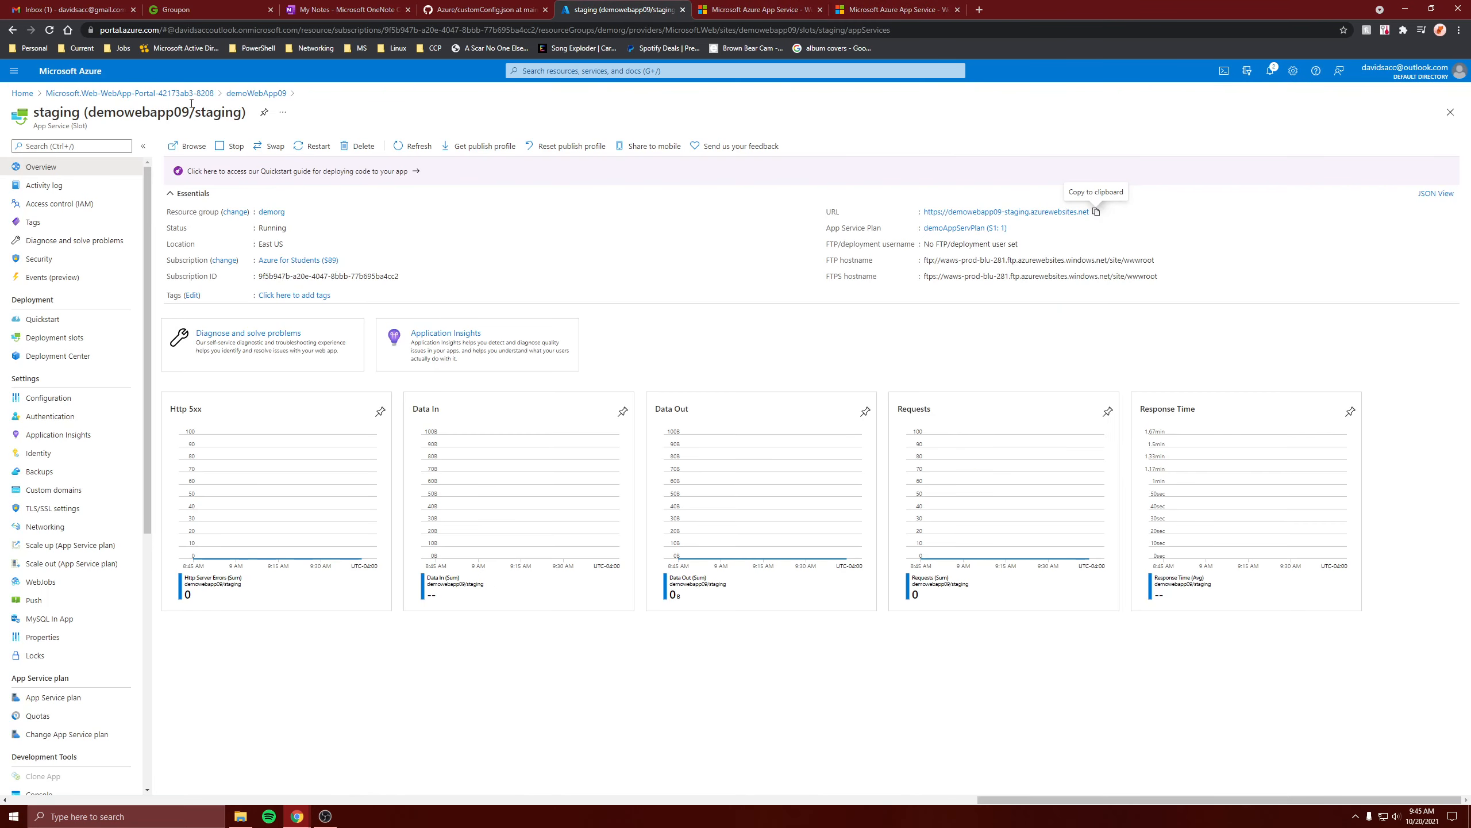
pyautogui.click(246, 92)
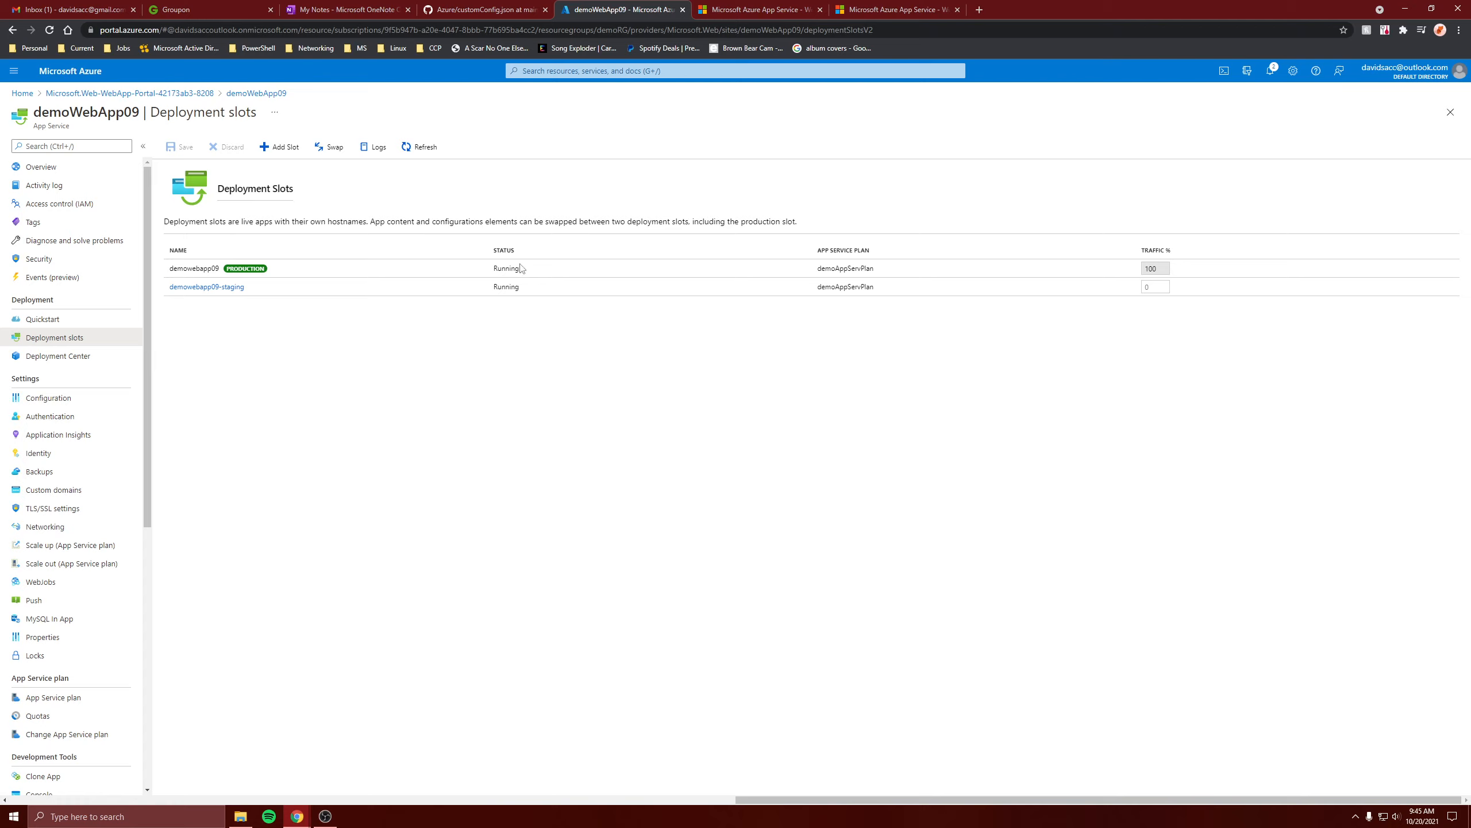
pyautogui.click(1155, 287)
pyautogui.write('5')
pyautogui.click(234, 151)
pyautogui.click(791, 95)
pyautogui.click(267, 275)
pyautogui.click(273, 300)
pyautogui.rightClick(262, 290)
pyautogui.click(58, 356)
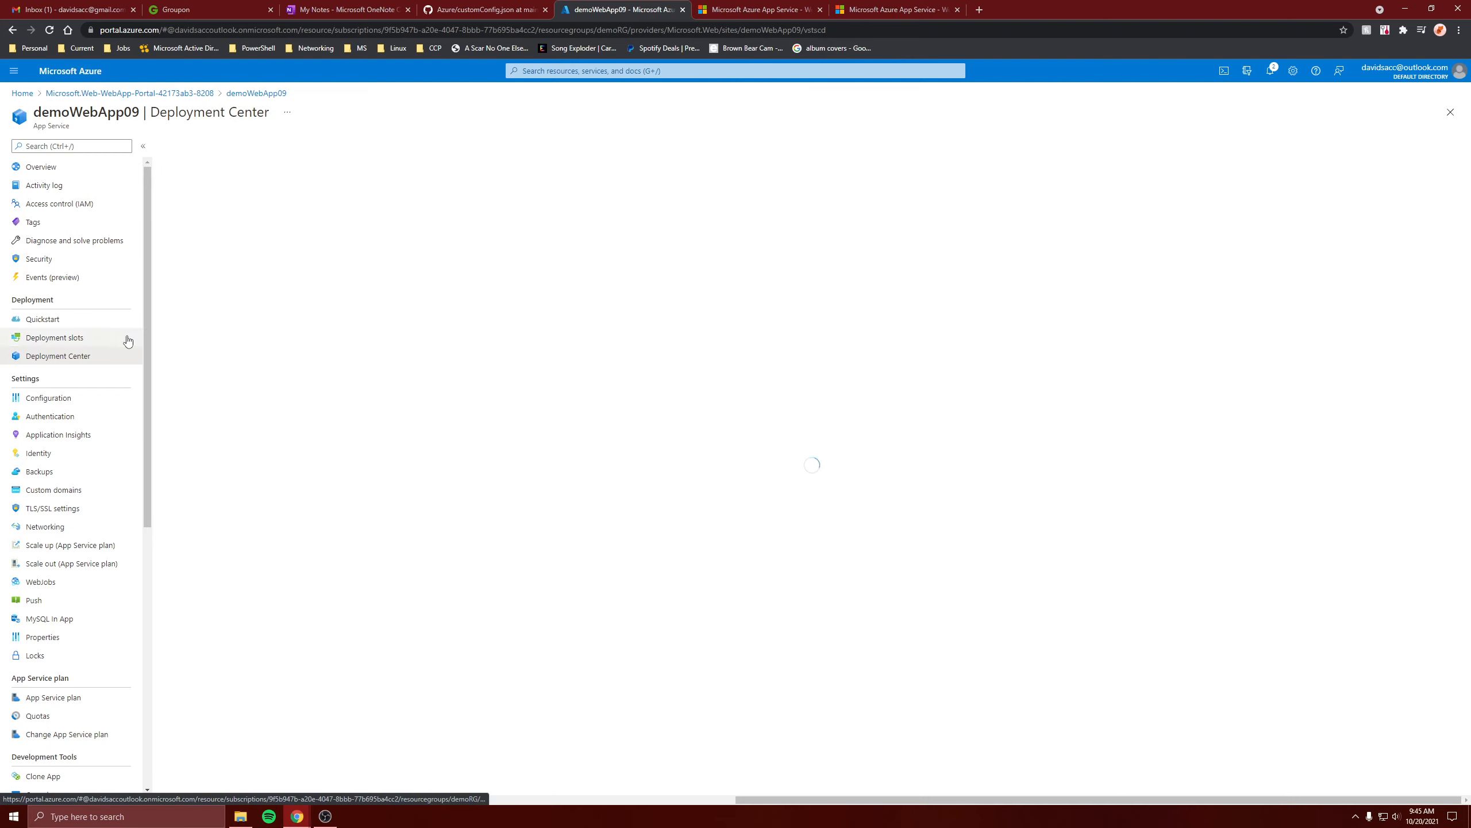
pyautogui.click(84, 338)
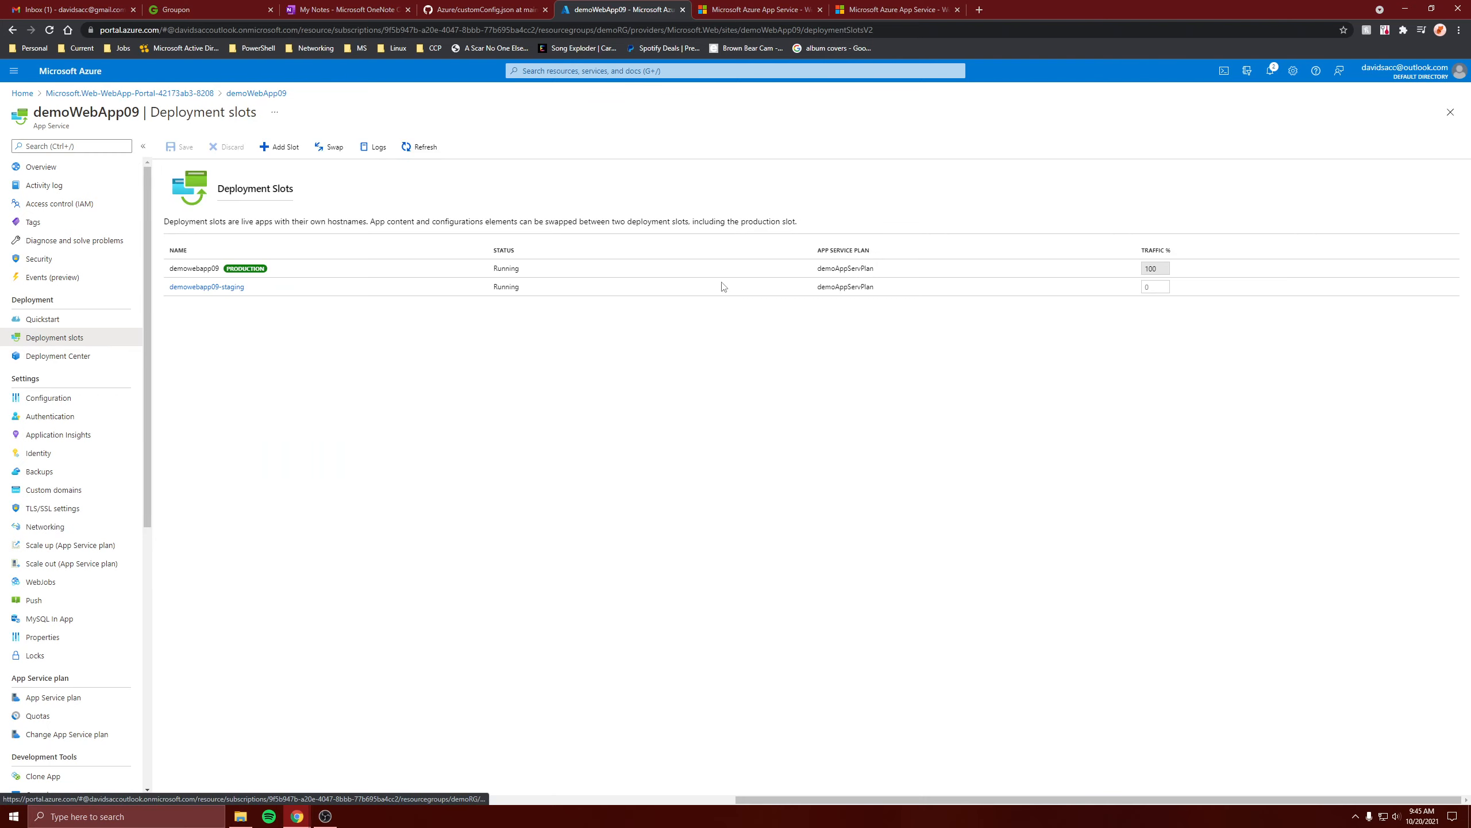
pyautogui.rightClick(722, 286)
pyautogui.click(667, 346)
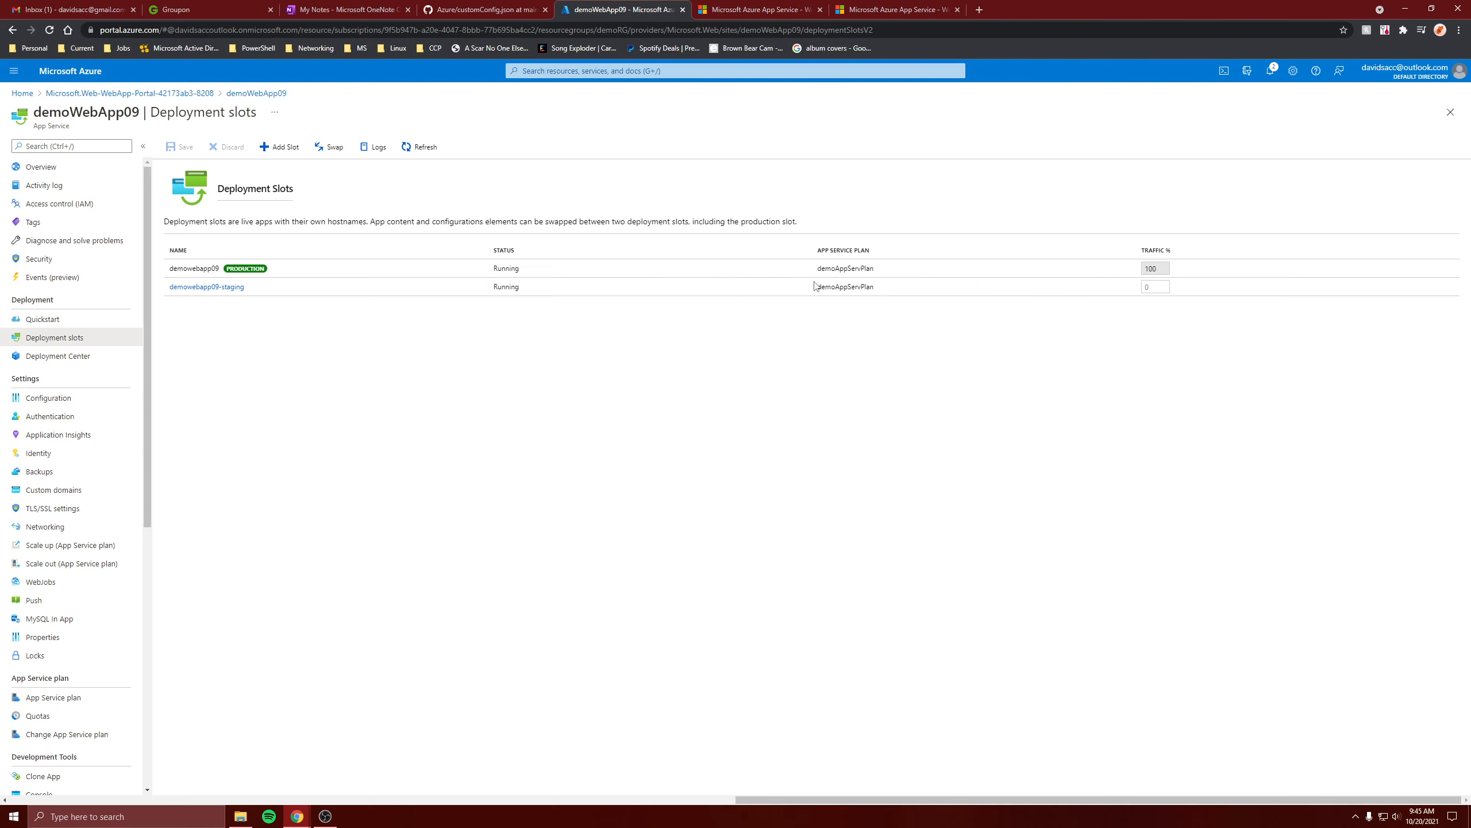
pyautogui.click(227, 288)
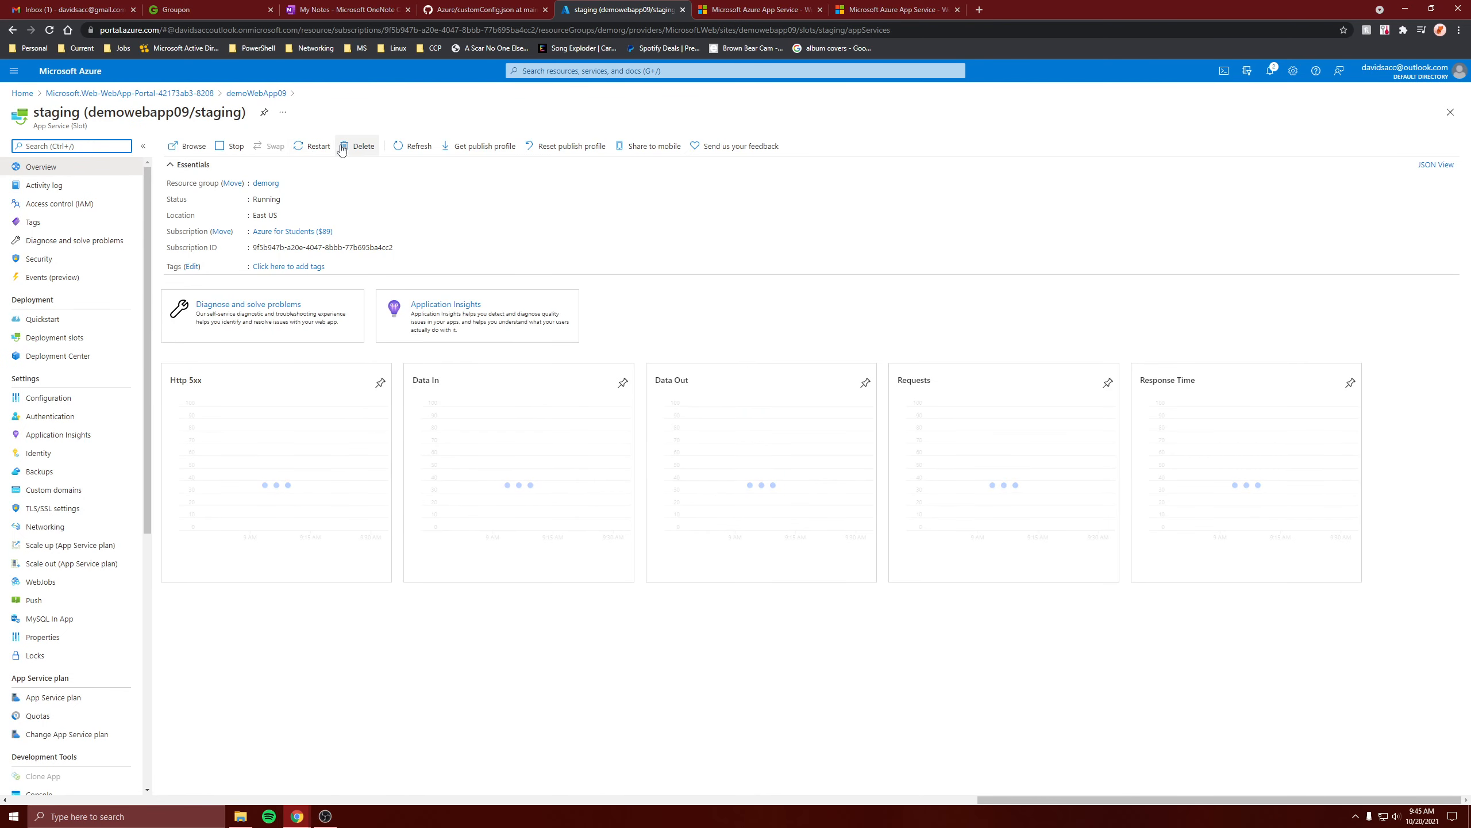
pyautogui.hotkey('alt', 'Left')
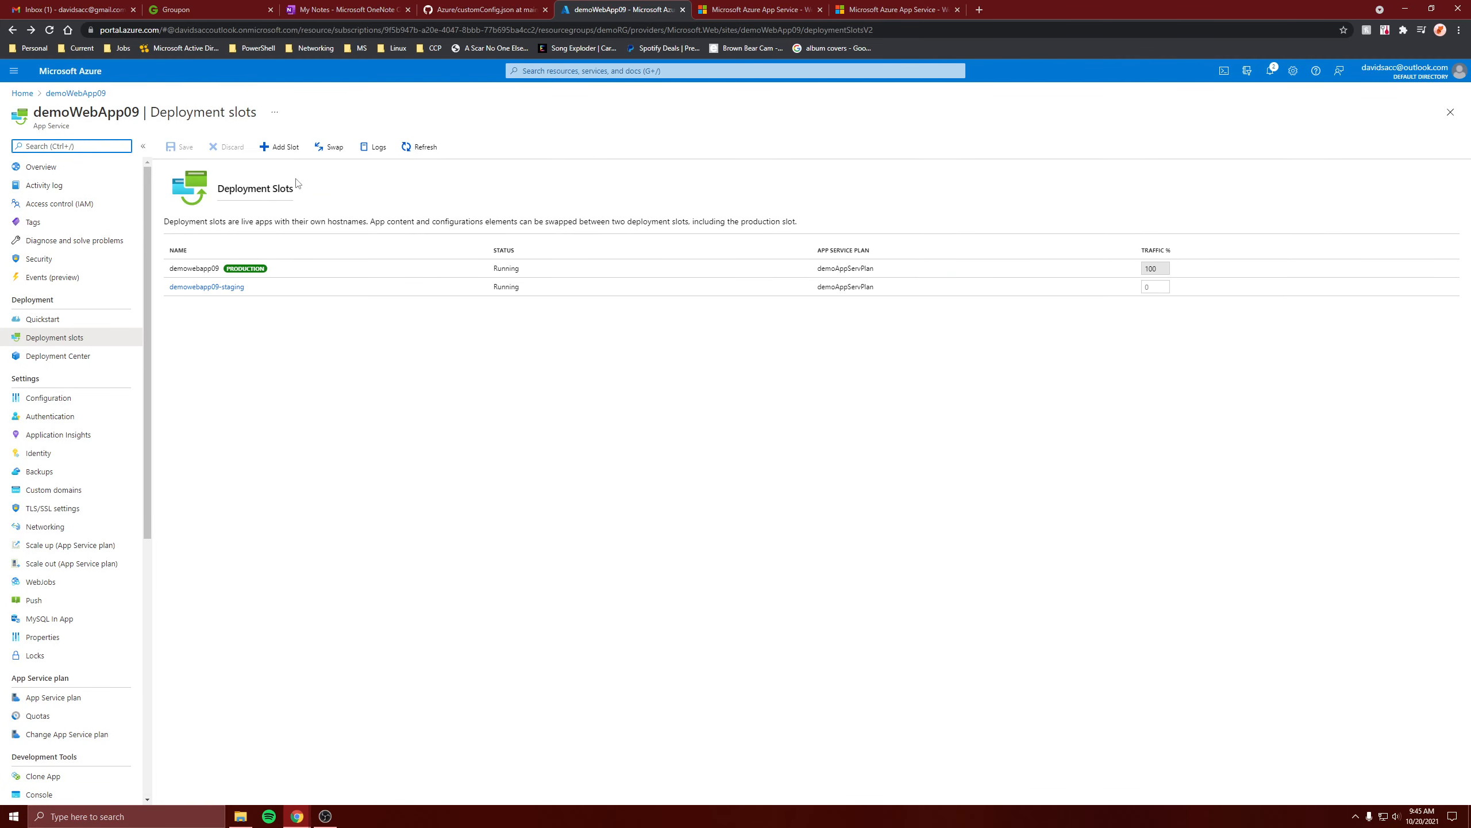
# Swap source slot demowebapp09-staging with production target demowebapp09 after reviewing the source and target configuration changes
pyautogui.click(329, 147)
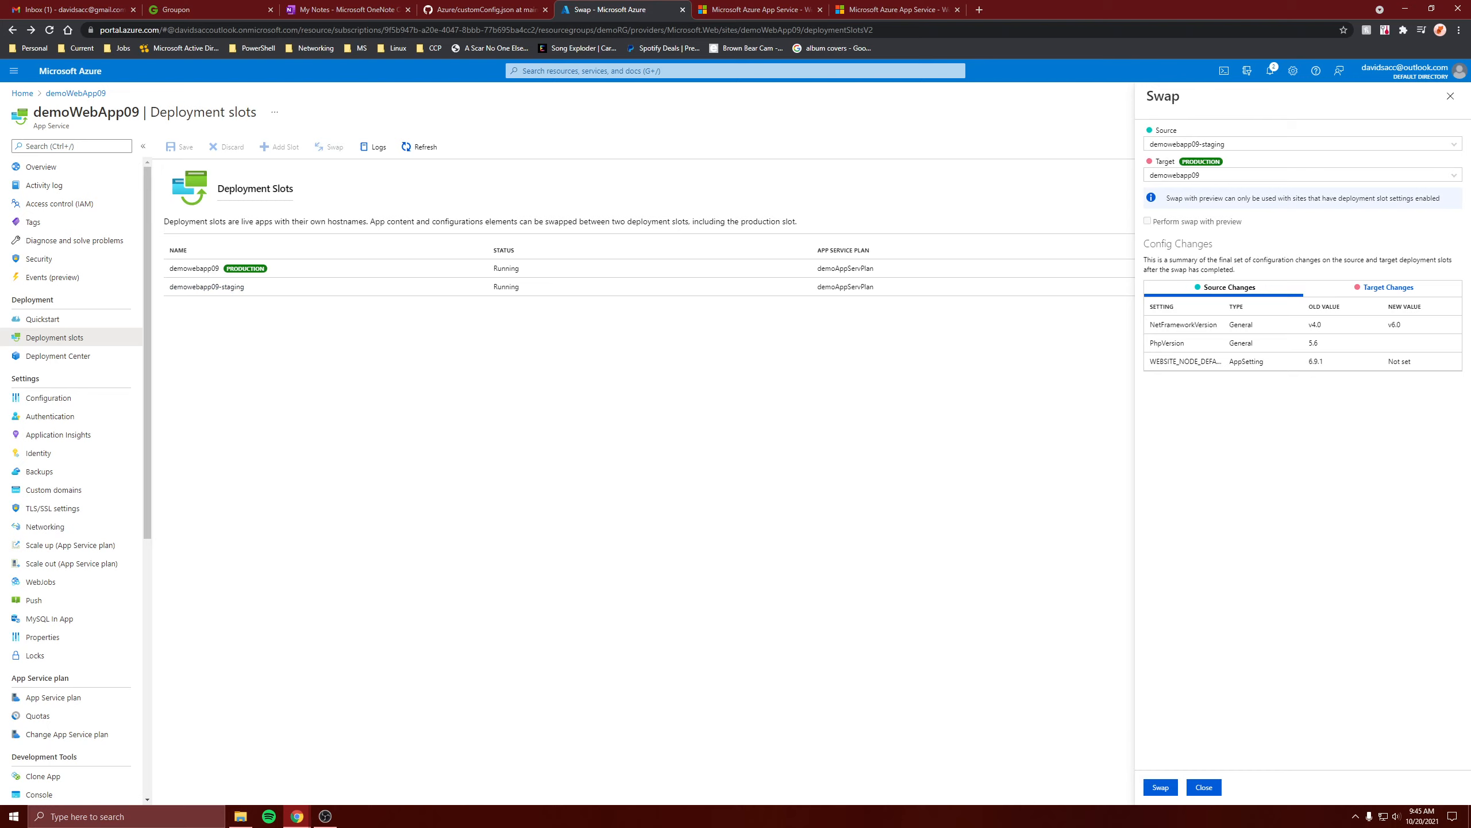
pyautogui.click(1181, 148)
pyautogui.click(1180, 148)
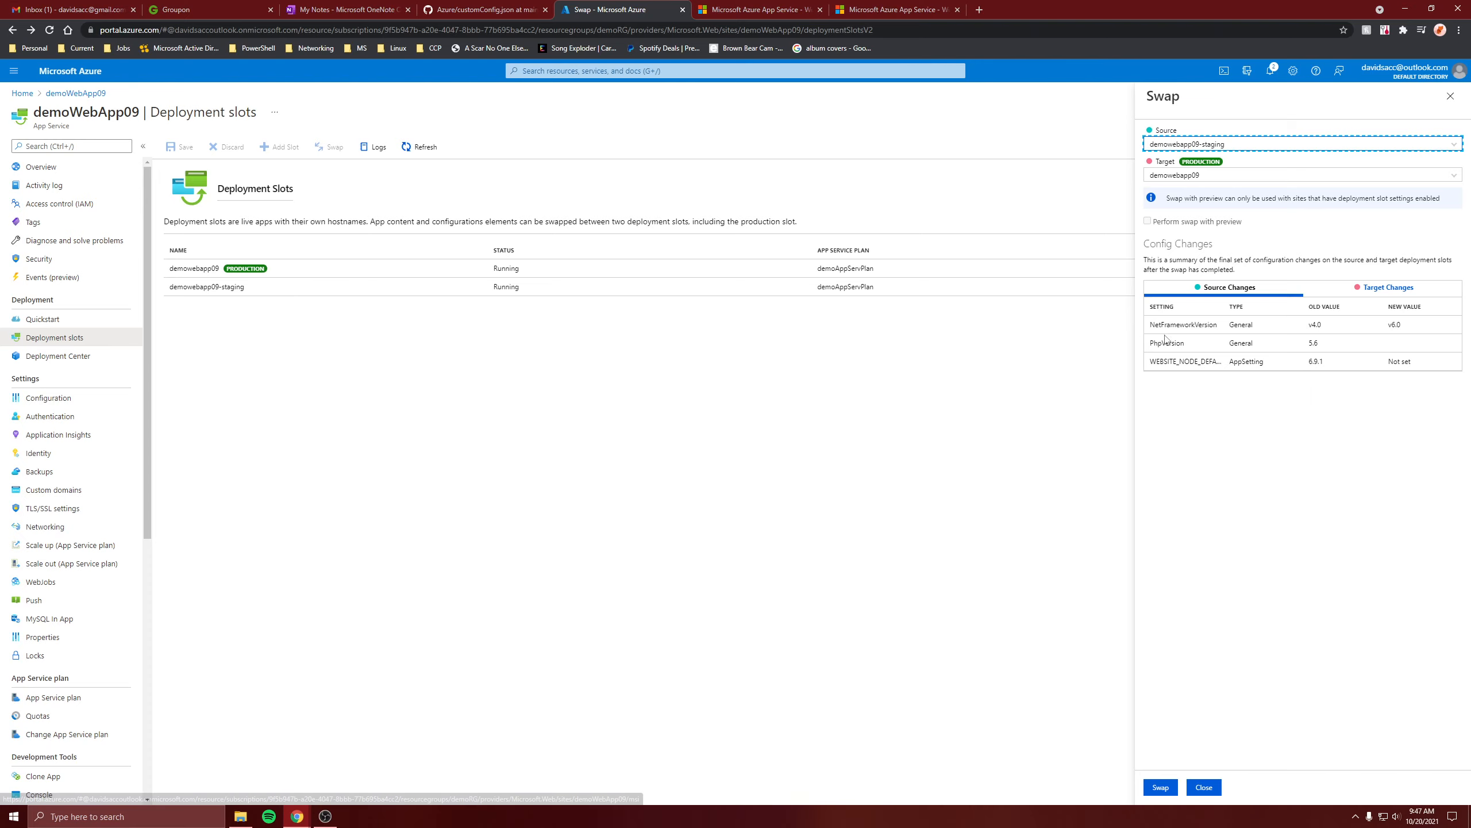
pyautogui.click(1390, 288)
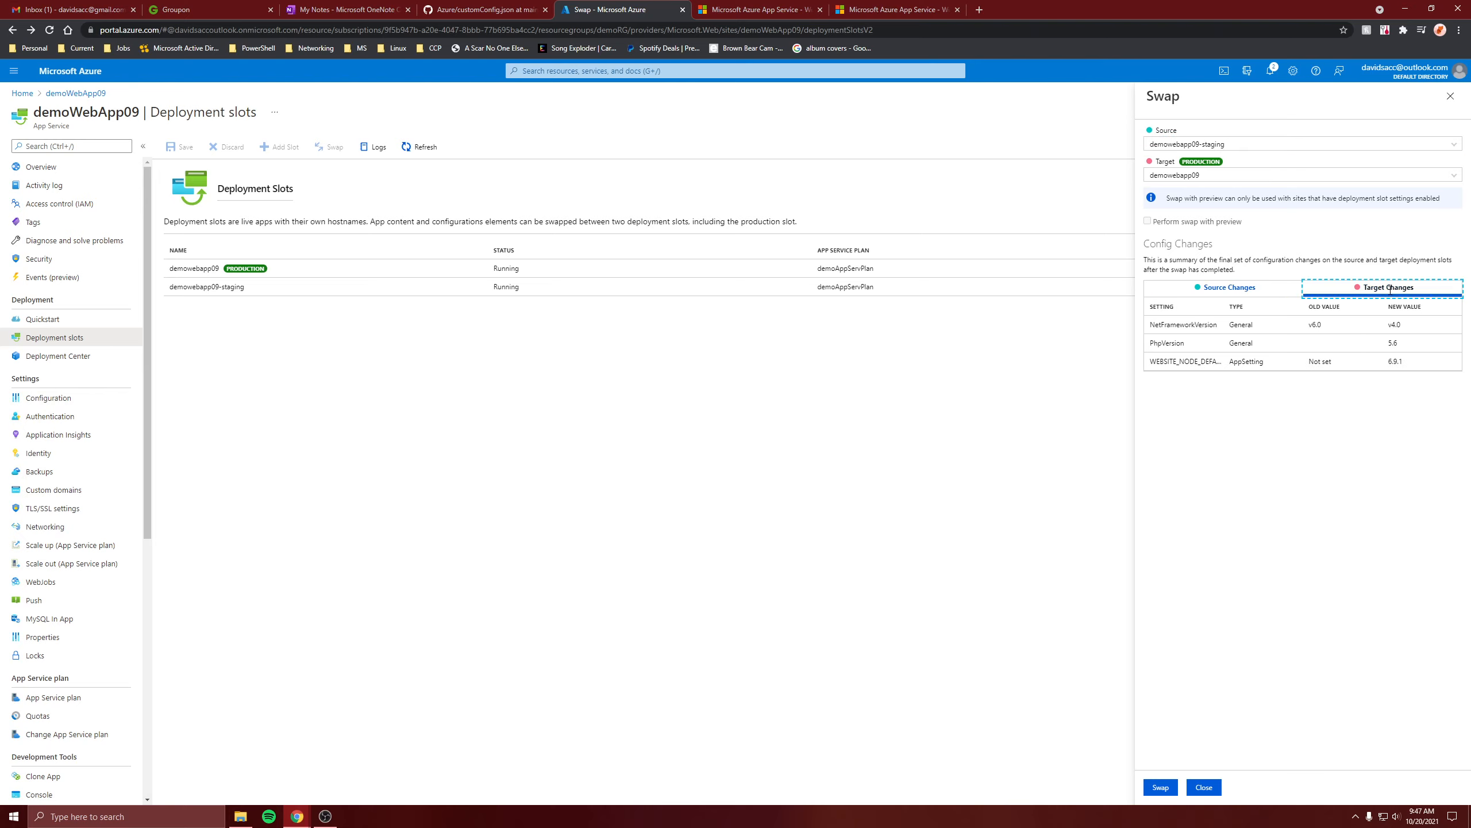
pyautogui.click(1221, 299)
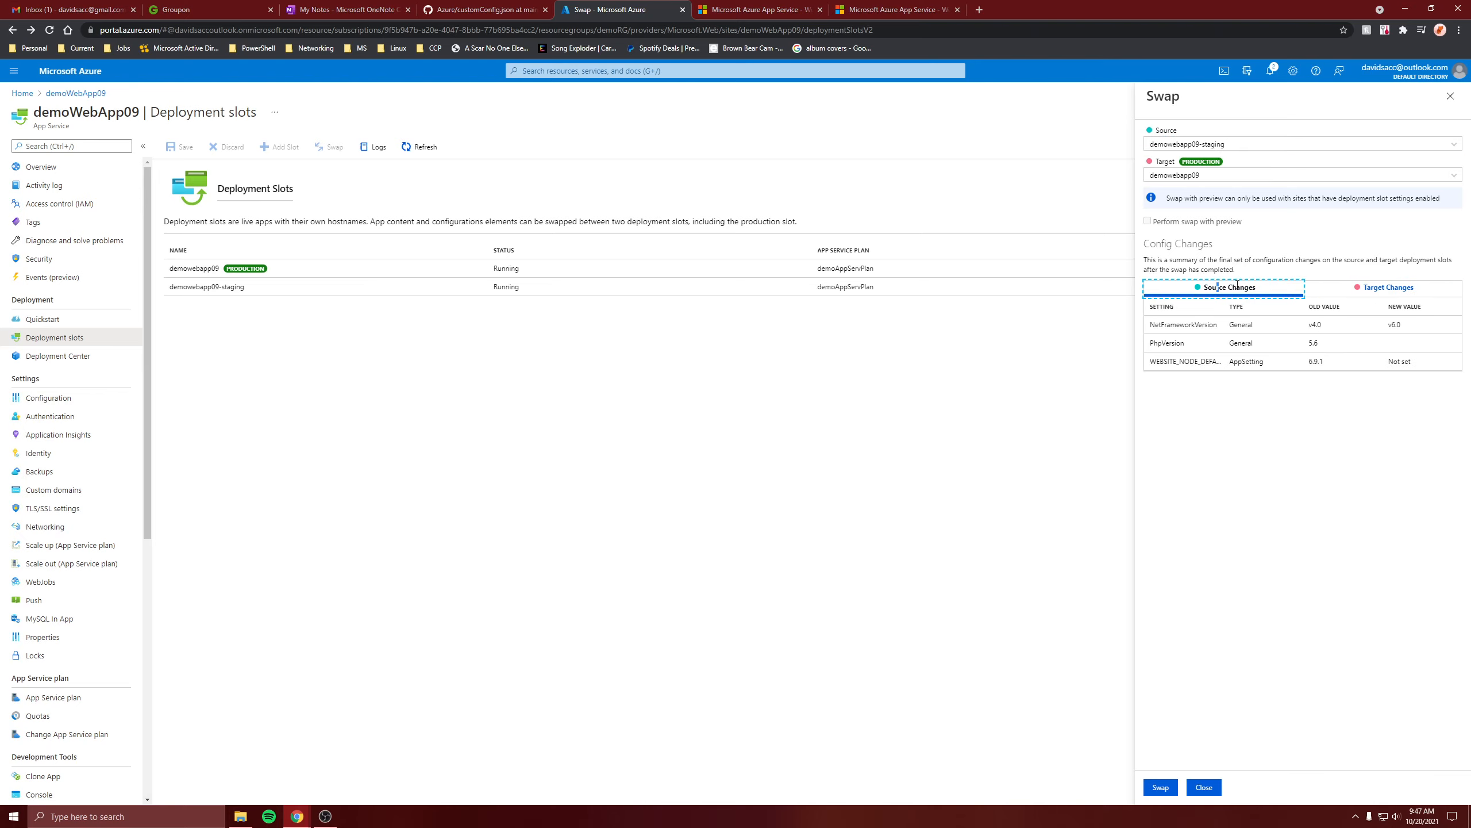
pyautogui.click(1161, 787)
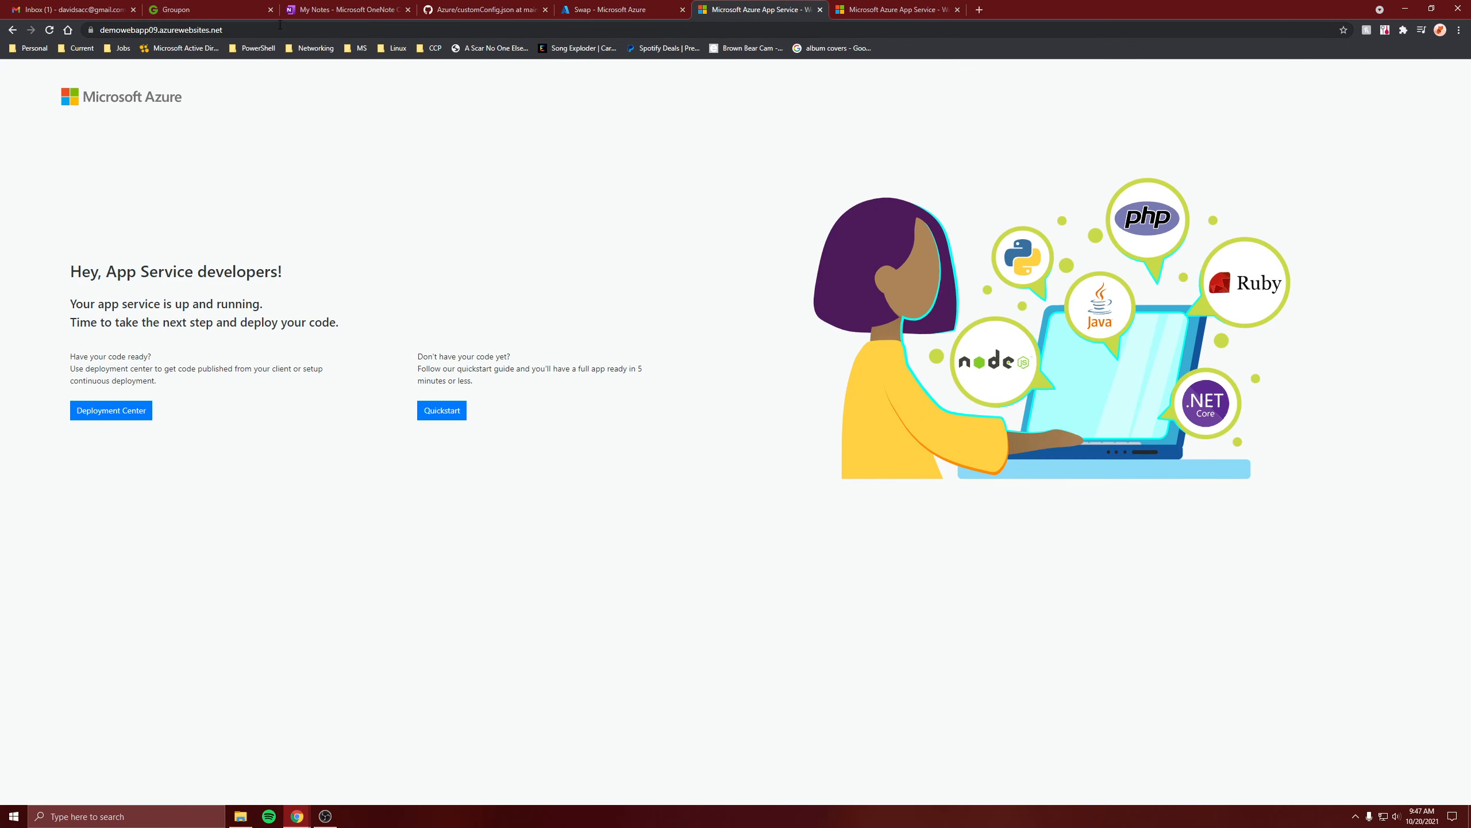
# Compare the heading on the production site's page with the one on the staging site's page
pyautogui.moveTo(223, 271); pyautogui.dragTo(330, 270)
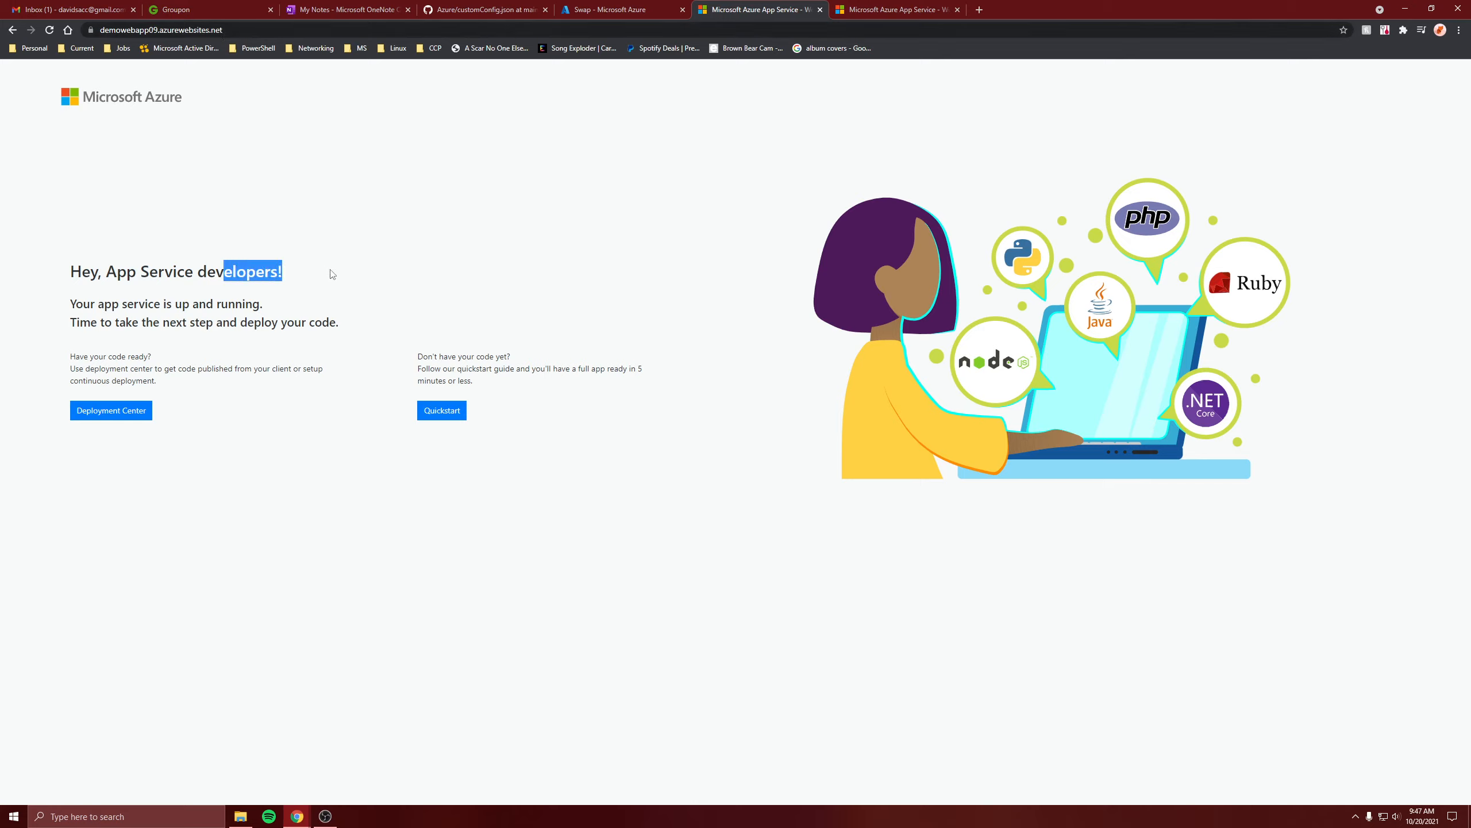
pyautogui.click(863, 5)
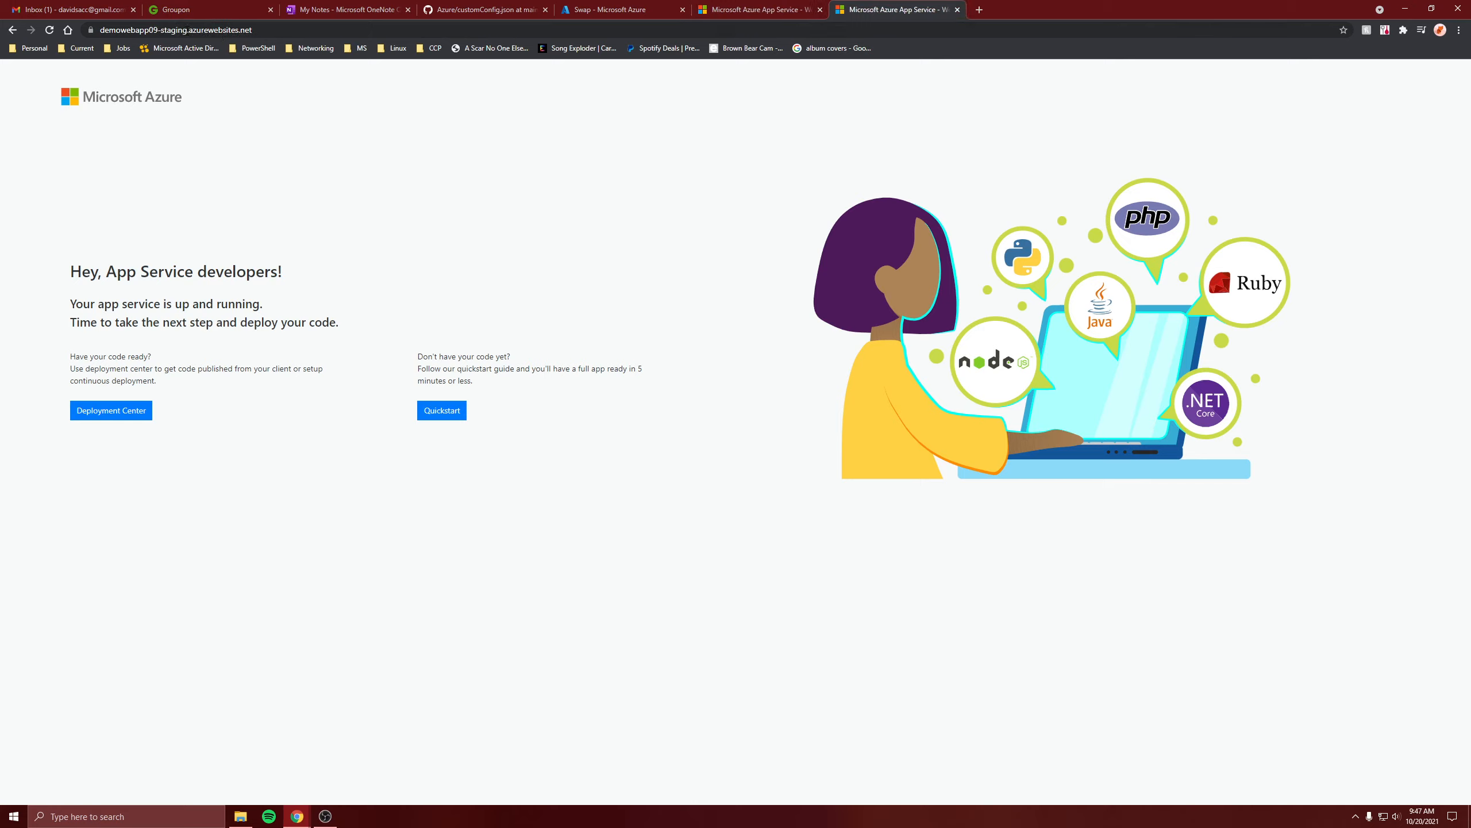
pyautogui.moveTo(197, 272); pyautogui.dragTo(324, 272)
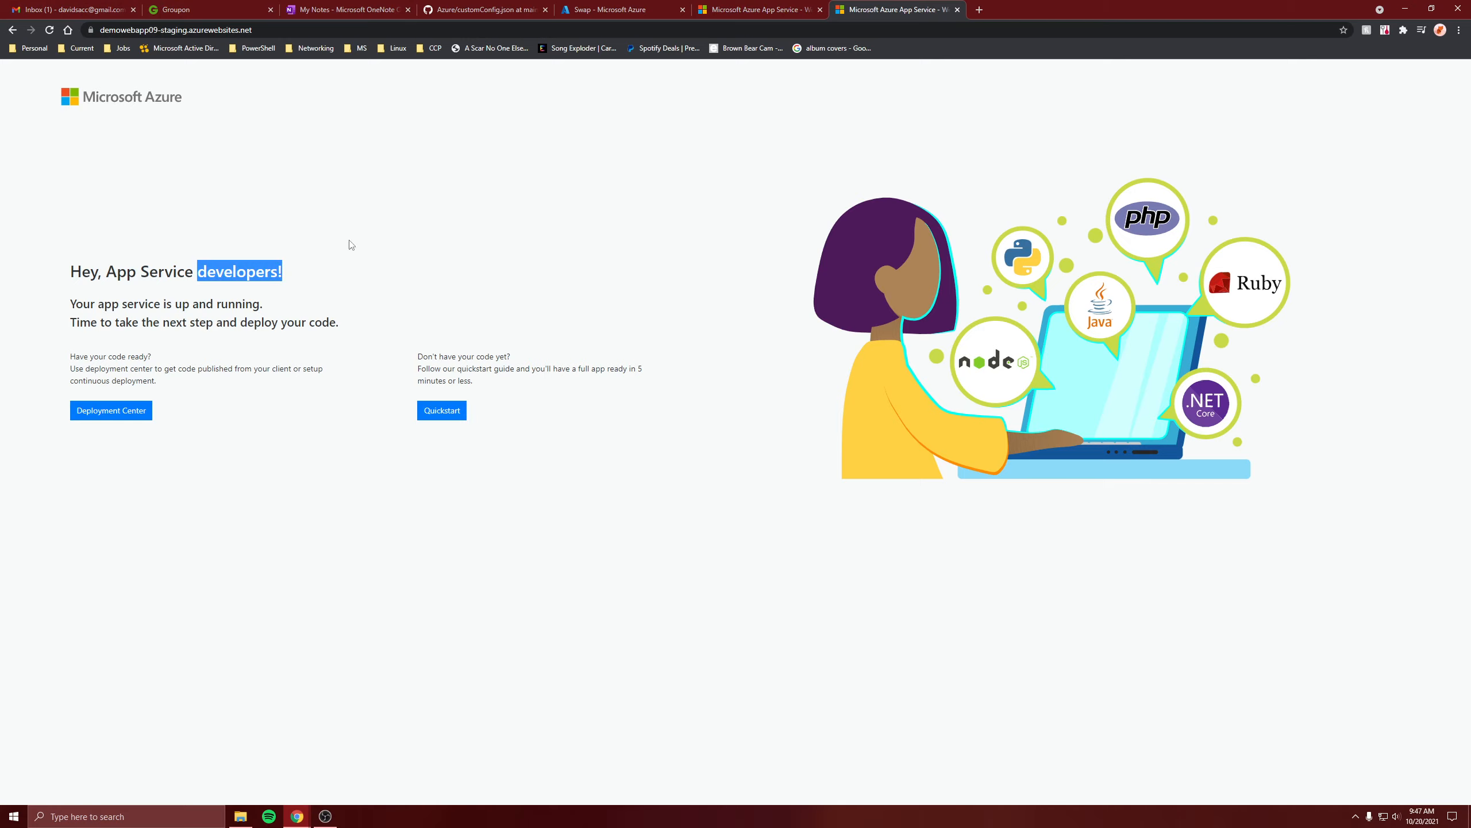
pyautogui.moveTo(185, 271); pyautogui.dragTo(876, 152)
pyautogui.click(742, 10)
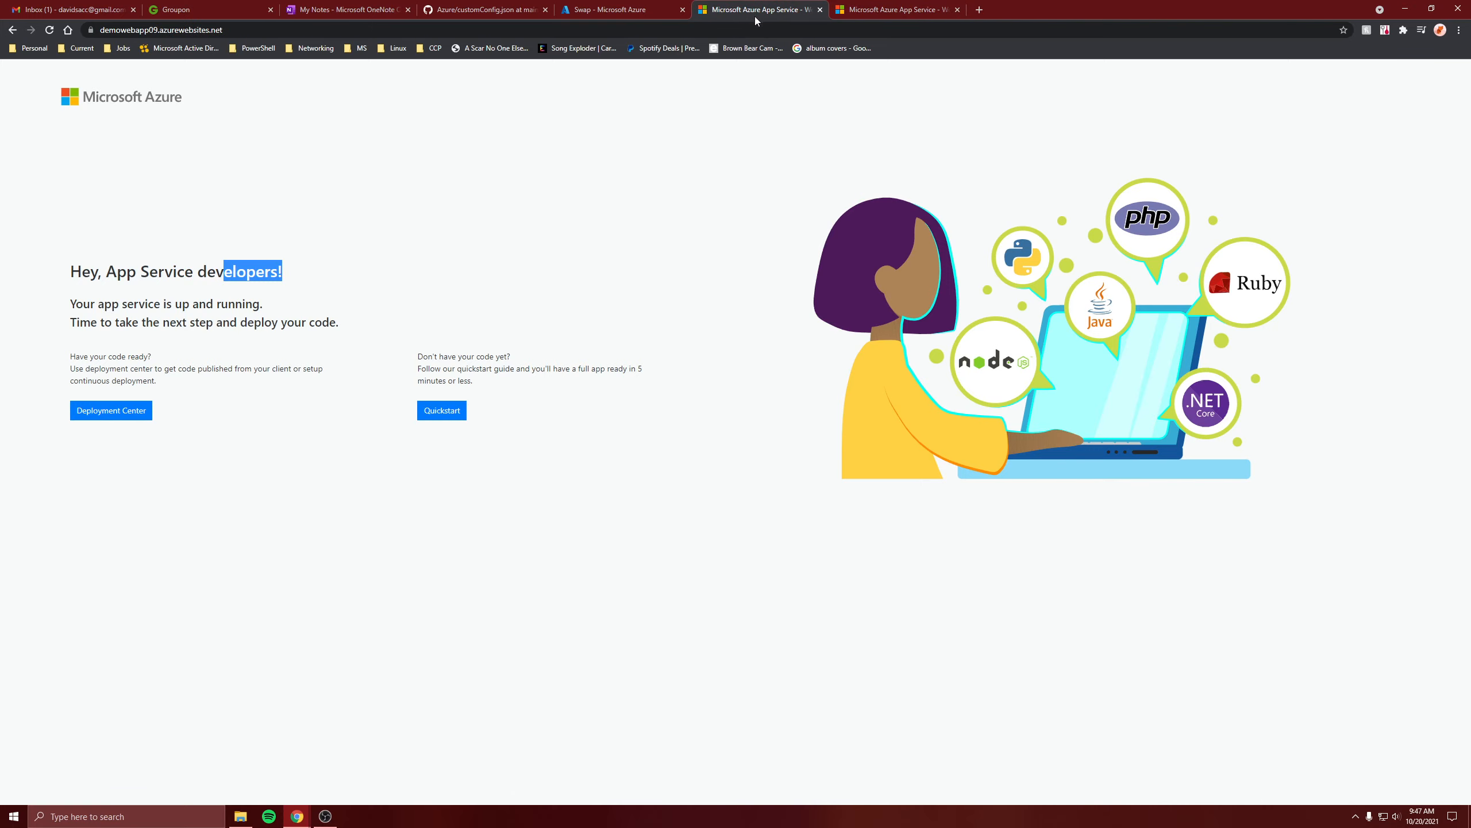
# Check the swap's progress in the portal, and compare the welcome text on the production and staging sites while it runs
pyautogui.click(591, 8)
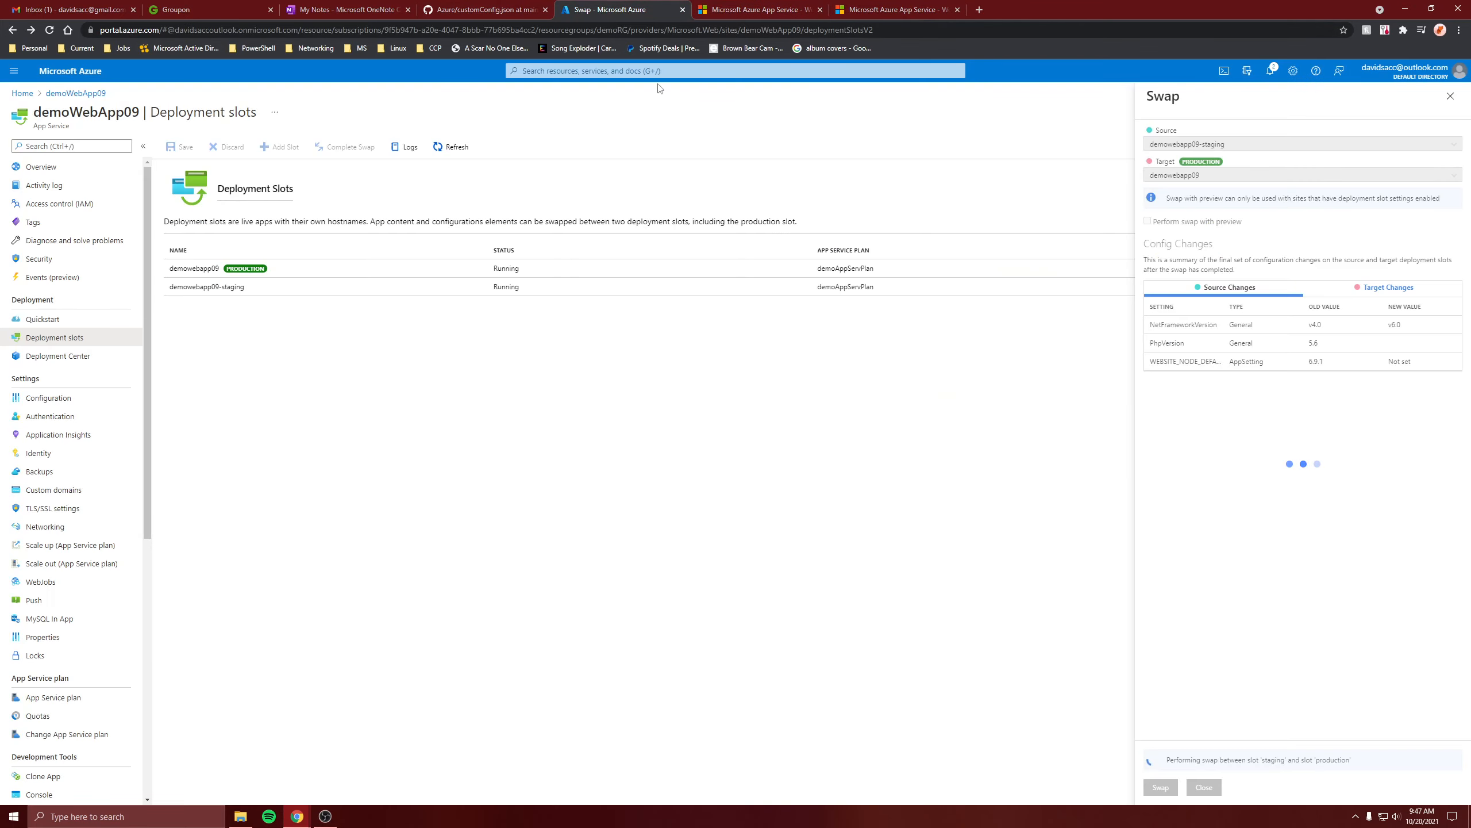
pyautogui.click(802, 10)
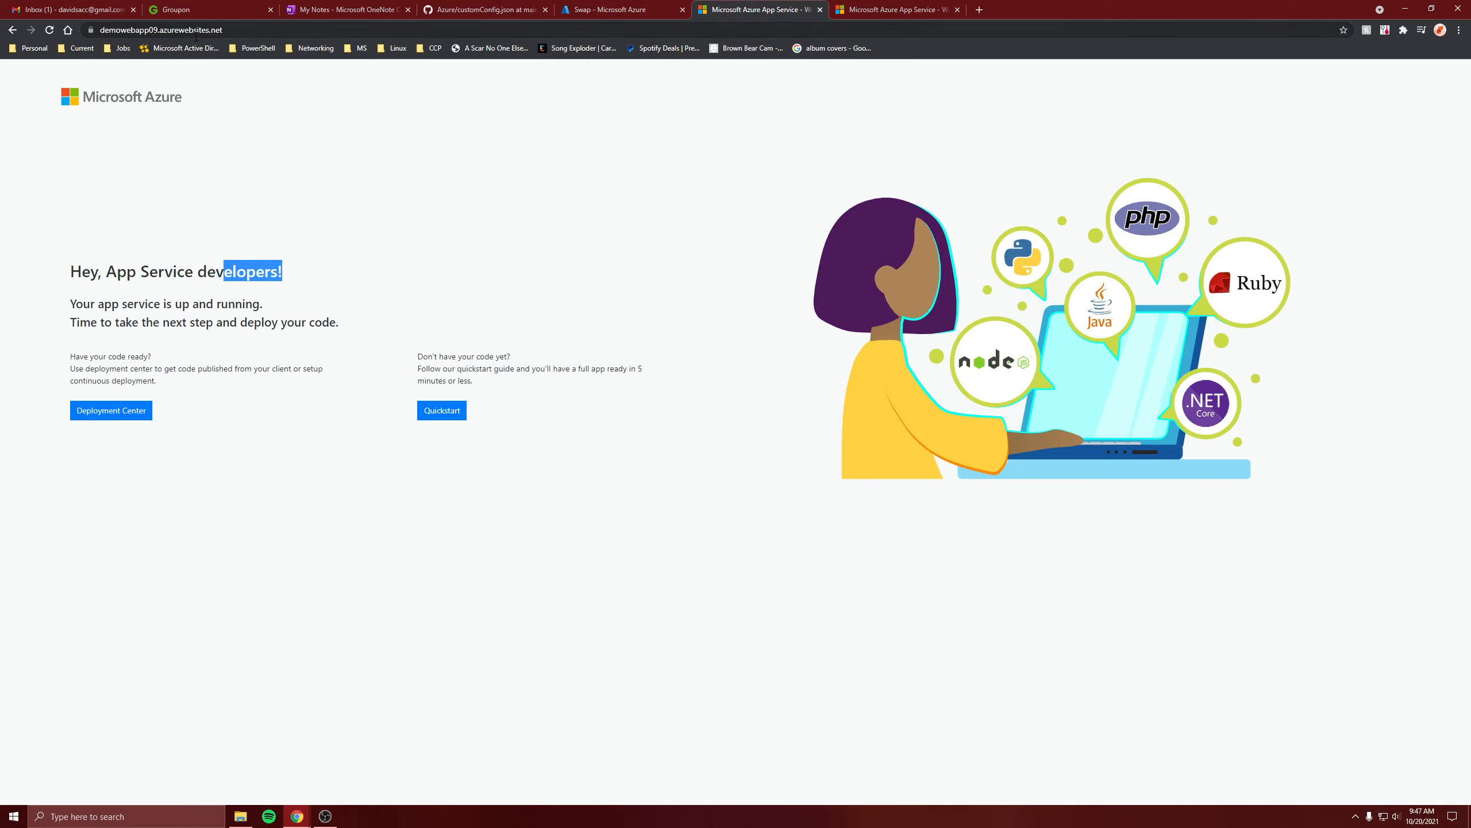
pyautogui.click(307, 169)
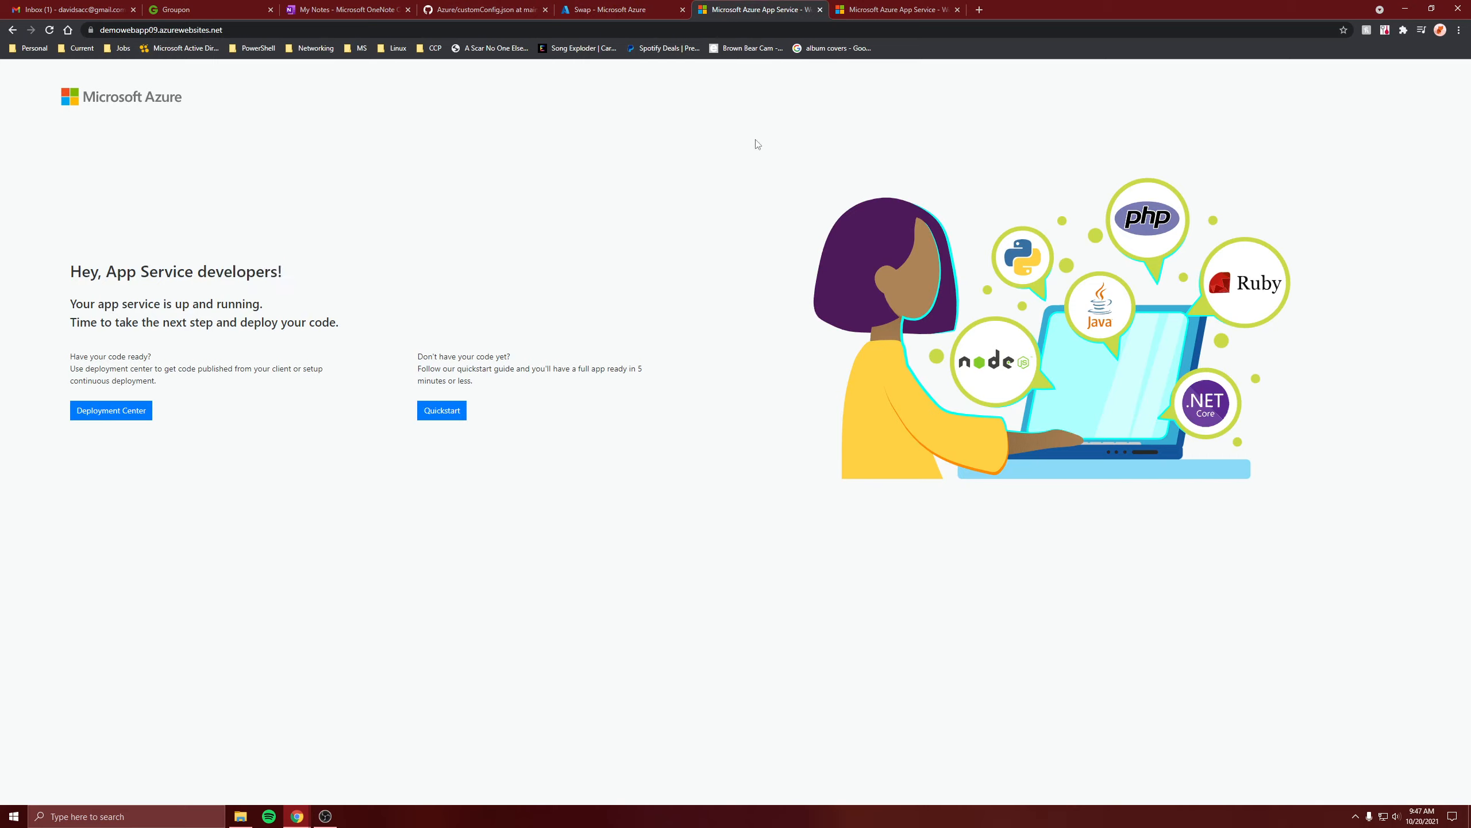
pyautogui.click(876, 5)
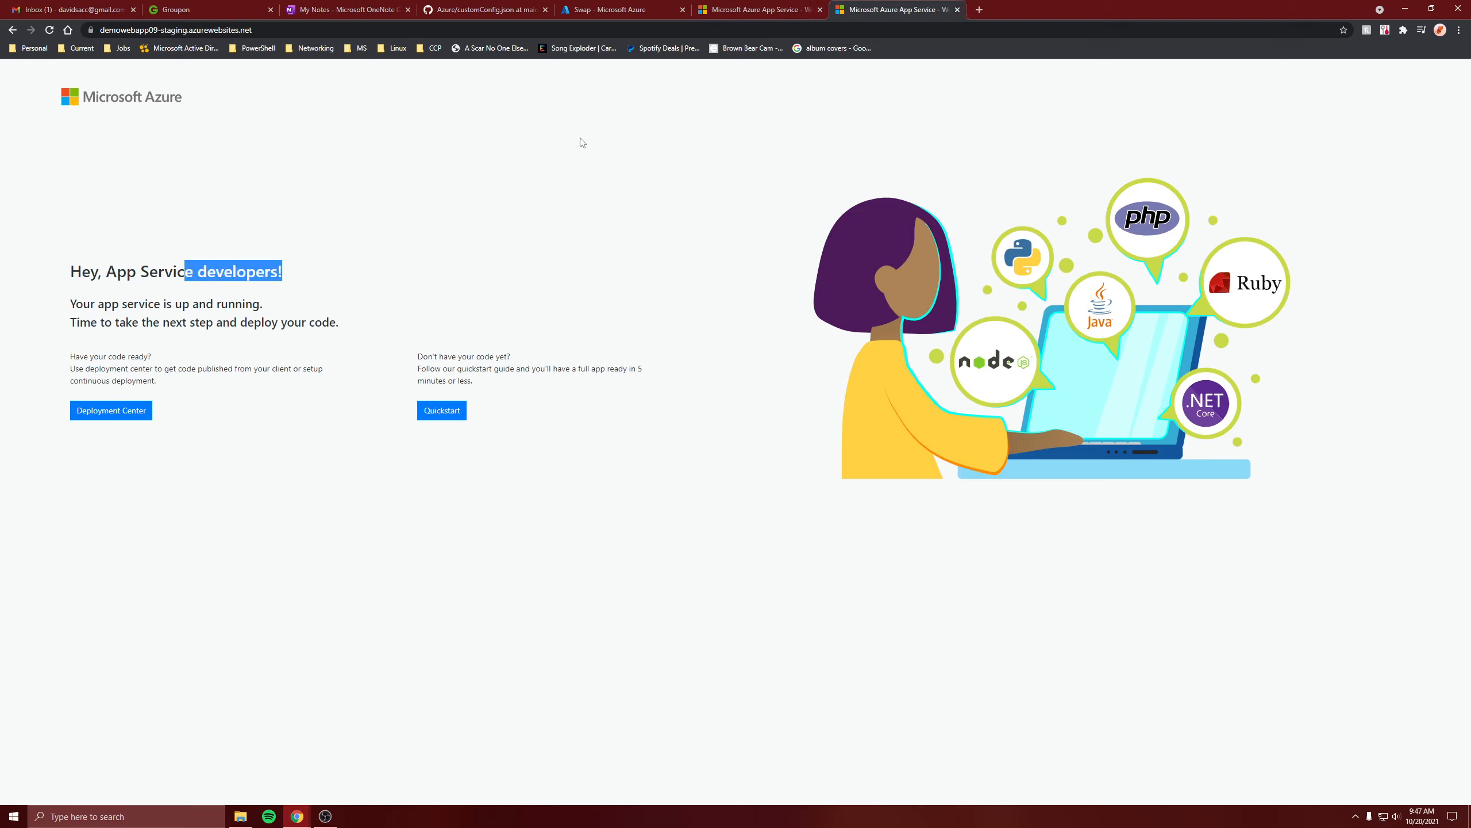
pyautogui.click(239, 258)
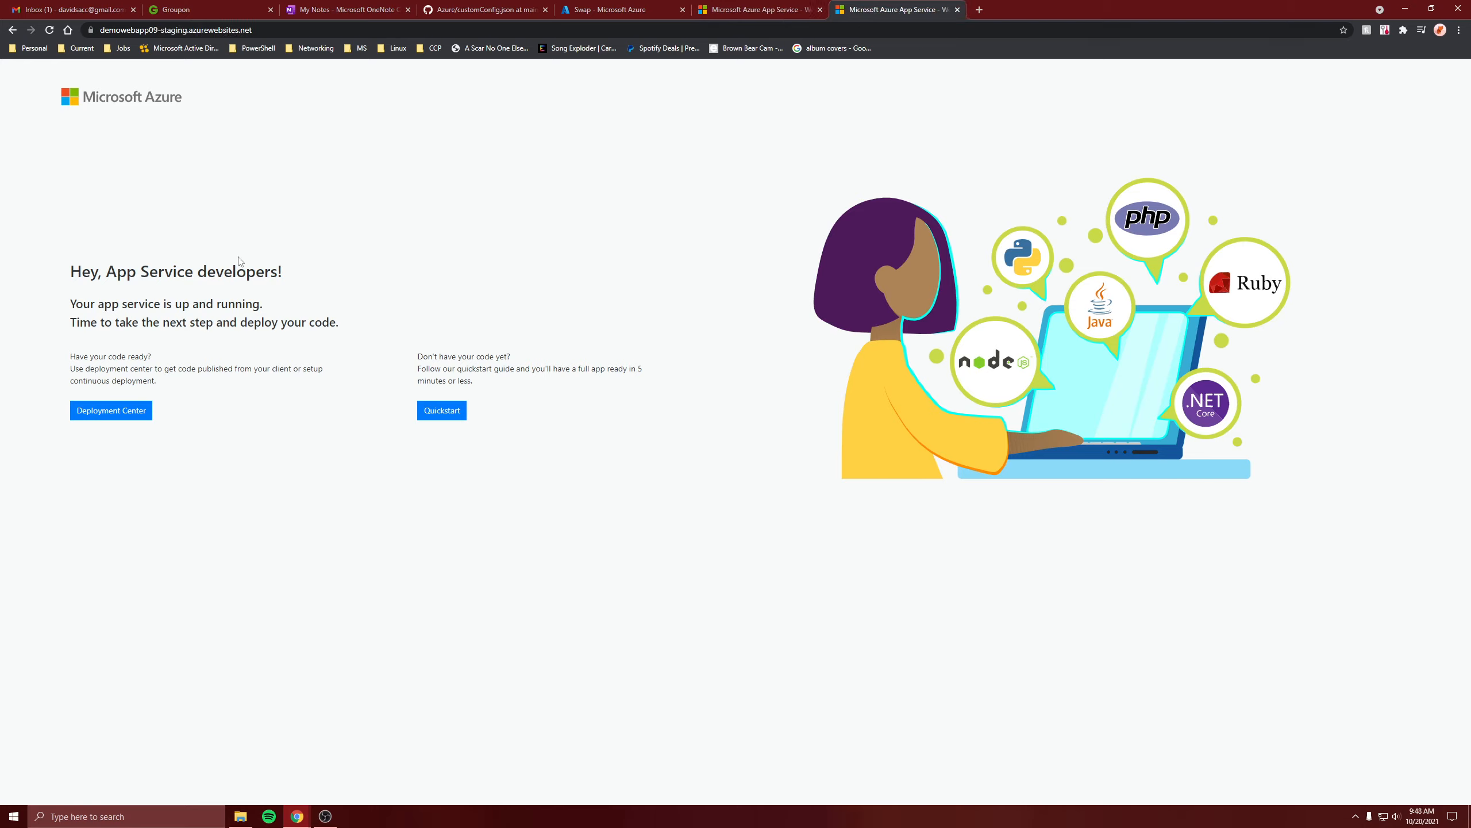
pyautogui.moveTo(242, 246); pyautogui.dragTo(714, 410)
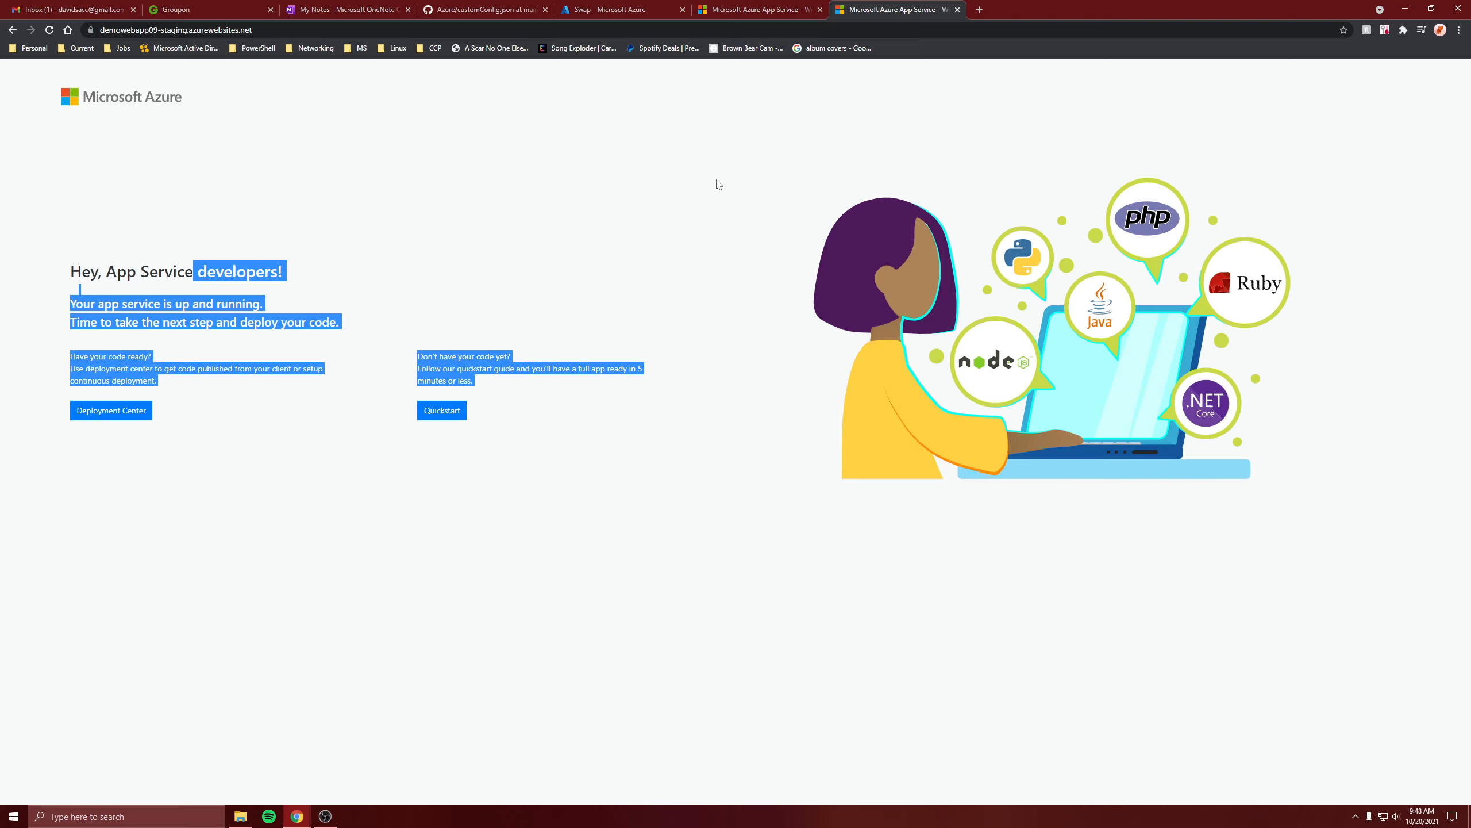
pyautogui.click(726, 13)
pyautogui.click(876, 8)
pyautogui.click(722, 8)
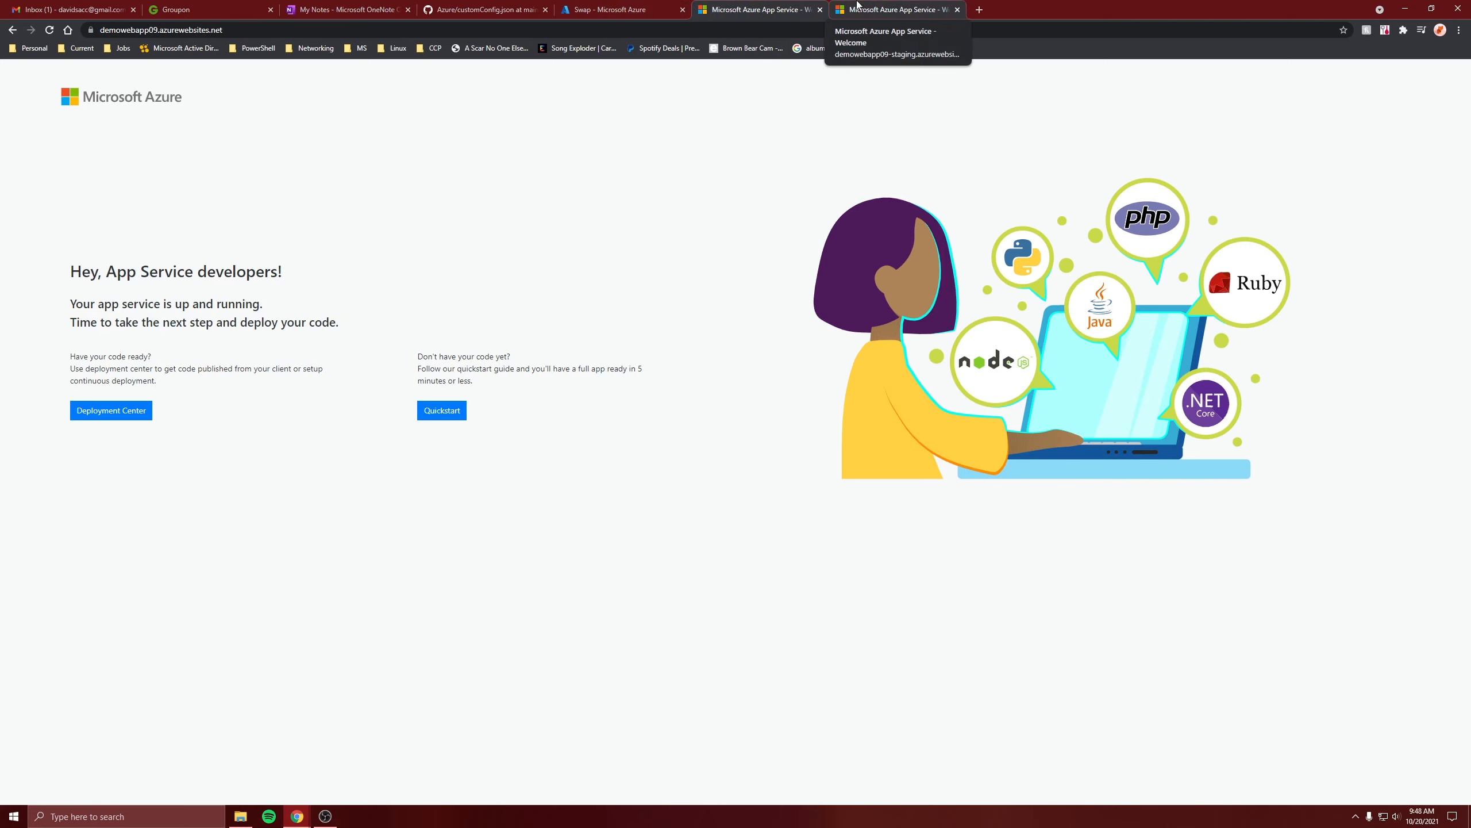
pyautogui.click(834, 6)
# Return to demoWebApp09's deployment slots, wait for the staging-to-production swap to finish, and close the swap settings
pyautogui.click(590, 7)
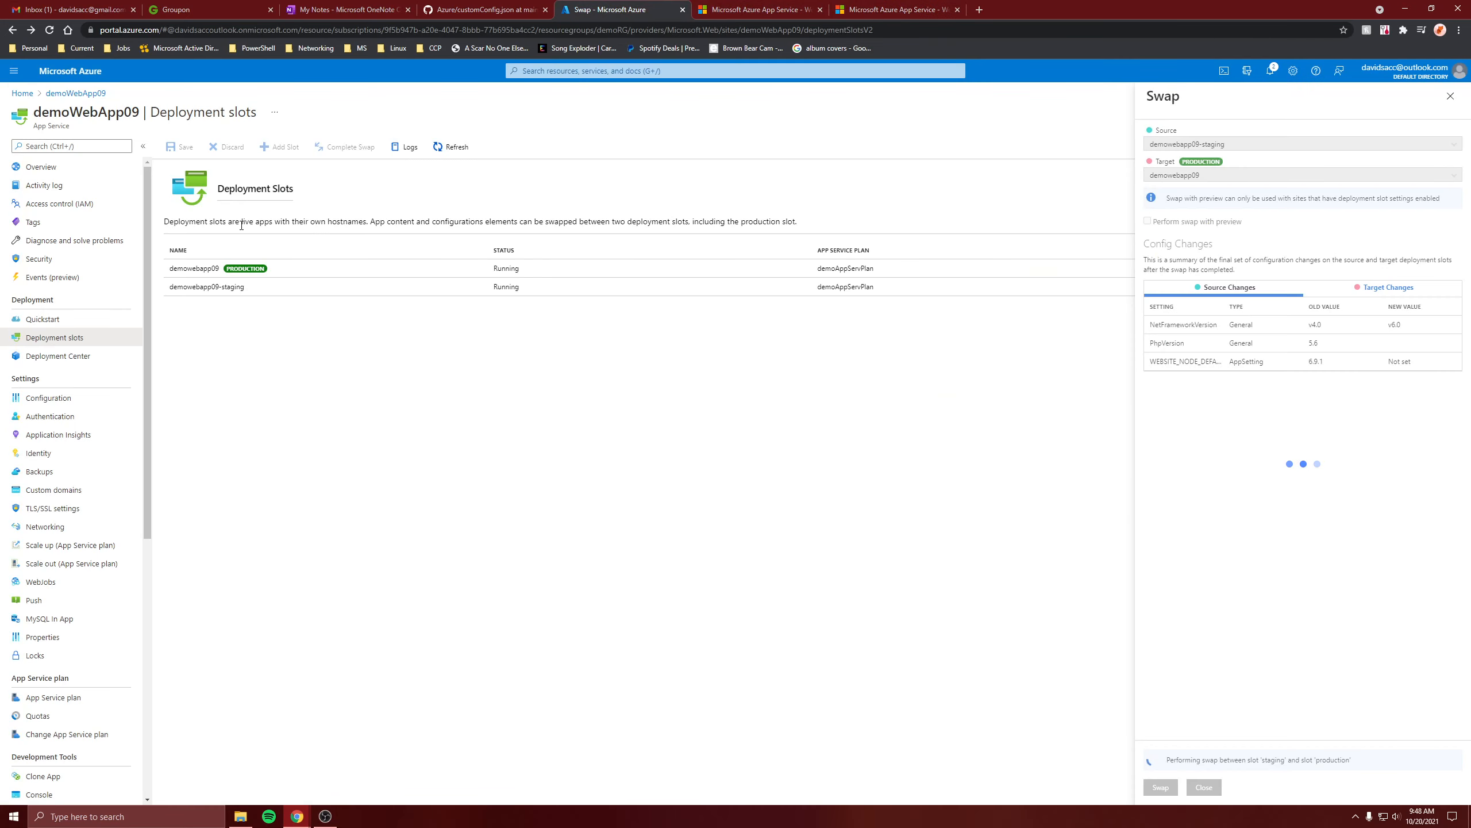
pyautogui.moveTo(255, 224); pyautogui.dragTo(362, 233)
pyautogui.click(365, 233)
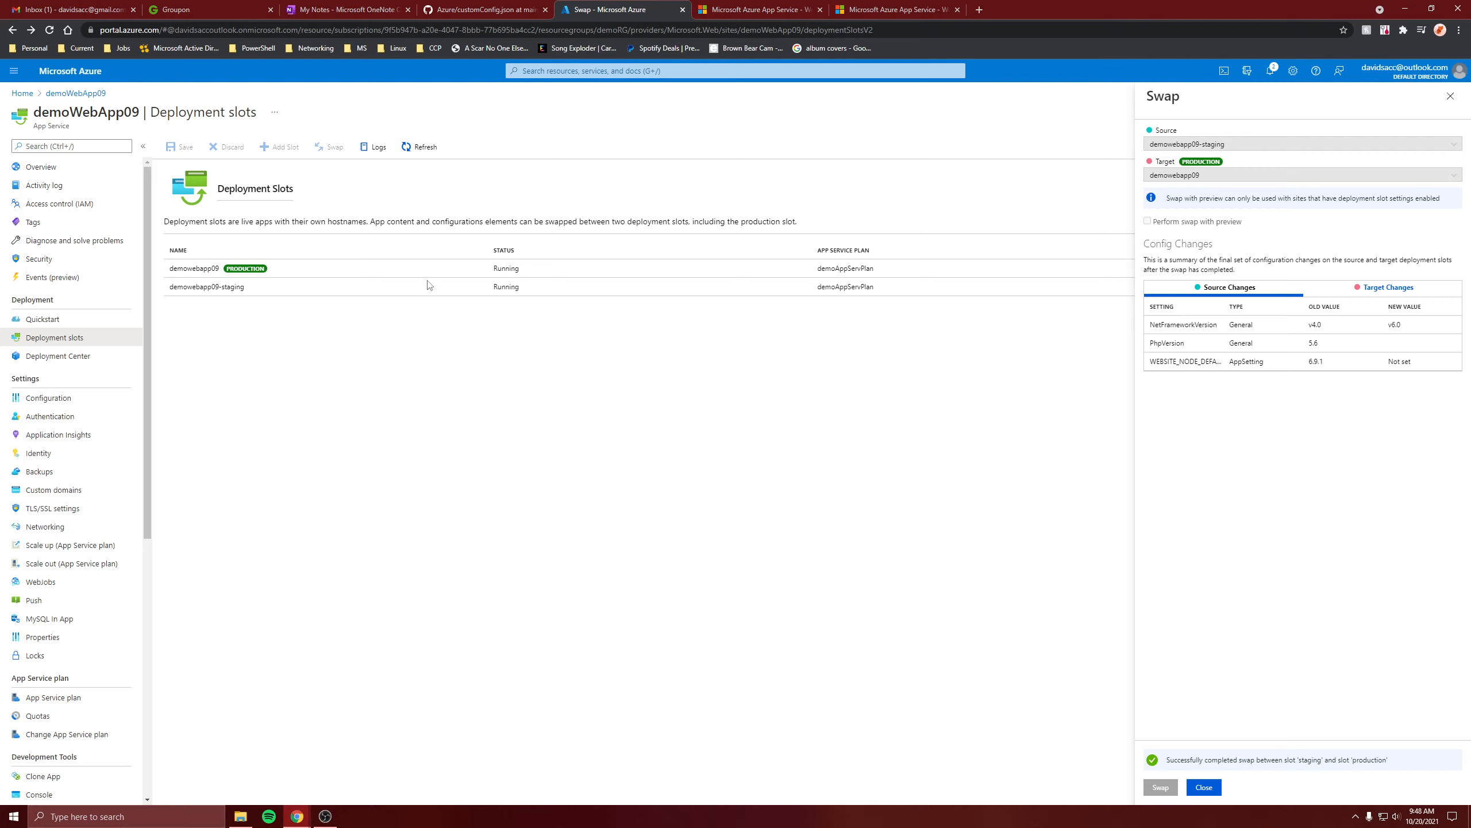
pyautogui.click(1203, 786)
# Compare the production site demowebapp09 with the staging site demowebapp09-staging after the completed slot swap
pyautogui.click(763, 9)
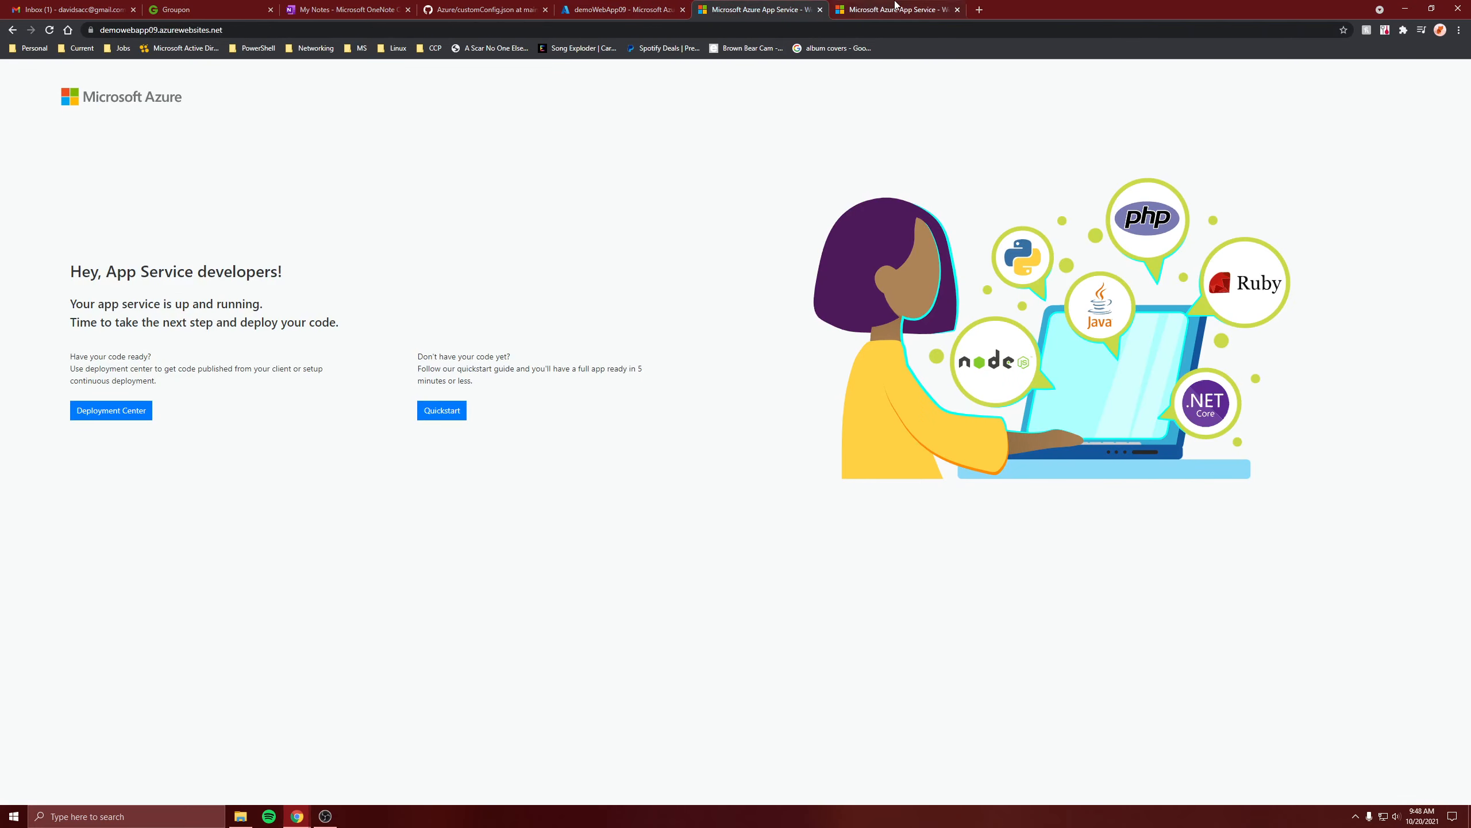
pyautogui.click(899, 7)
pyautogui.click(778, 7)
pyautogui.click(890, 7)
pyautogui.click(779, 7)
pyautogui.click(892, 6)
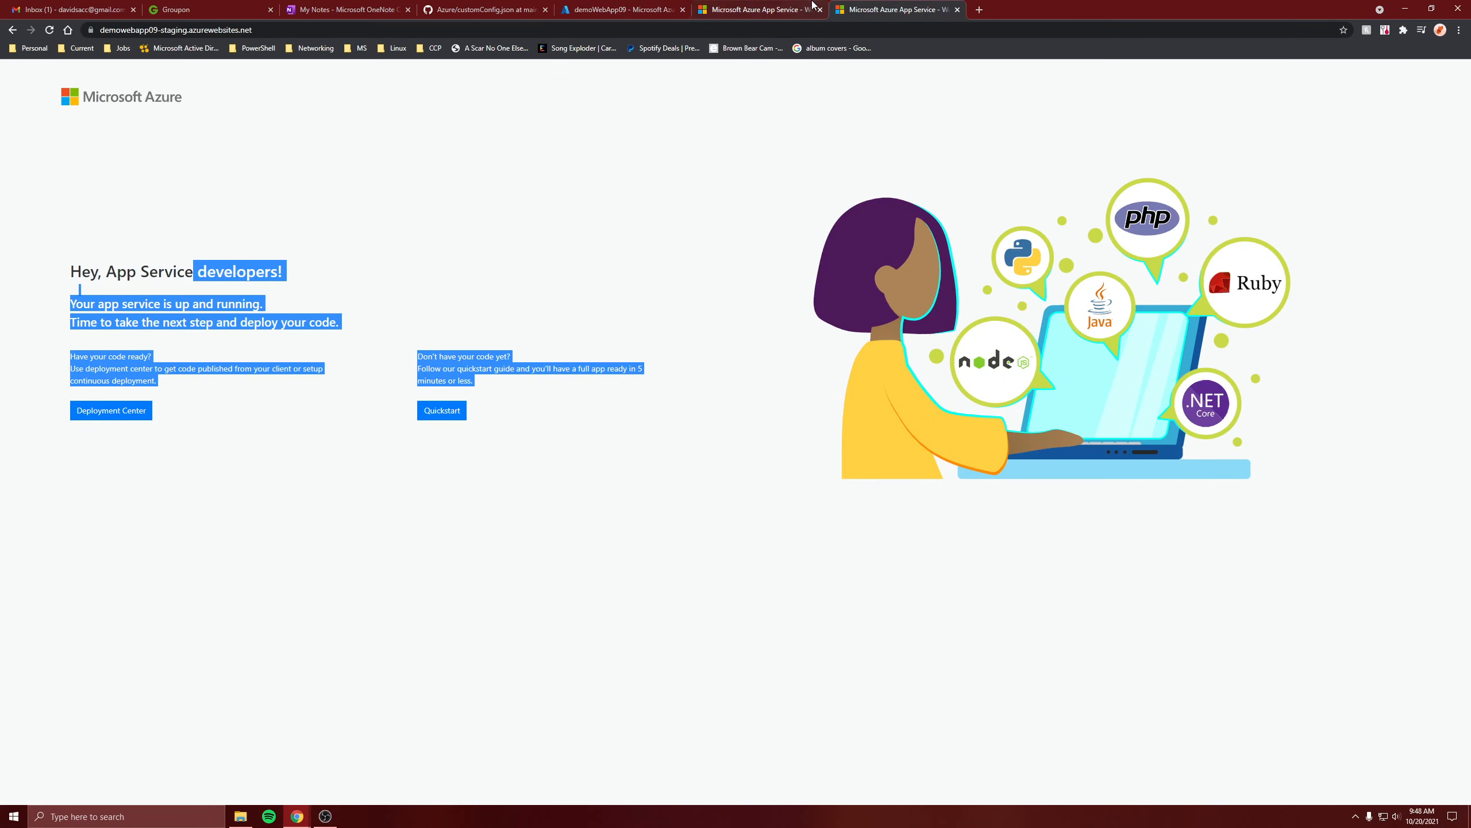
pyautogui.click(782, 9)
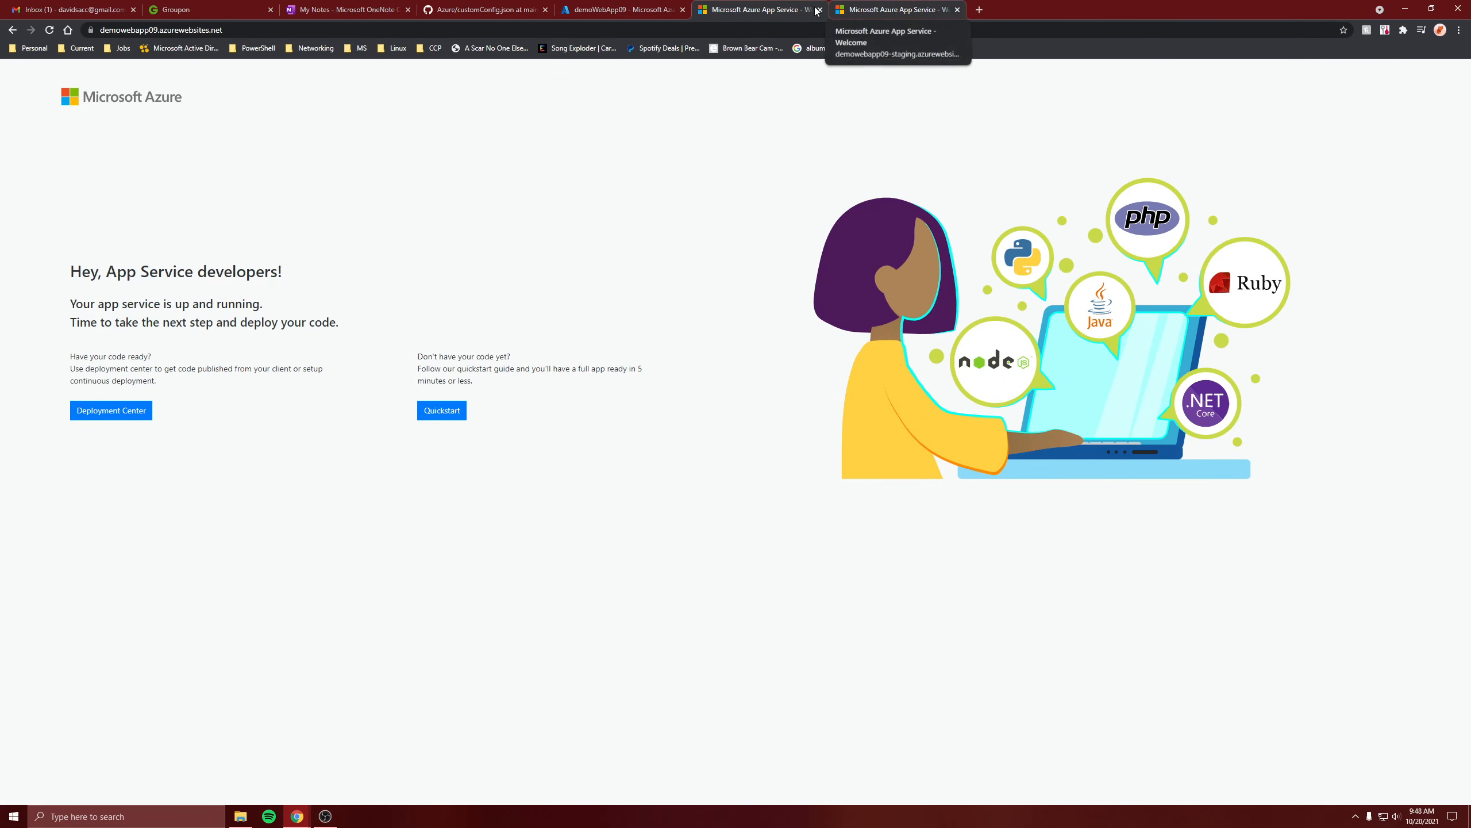